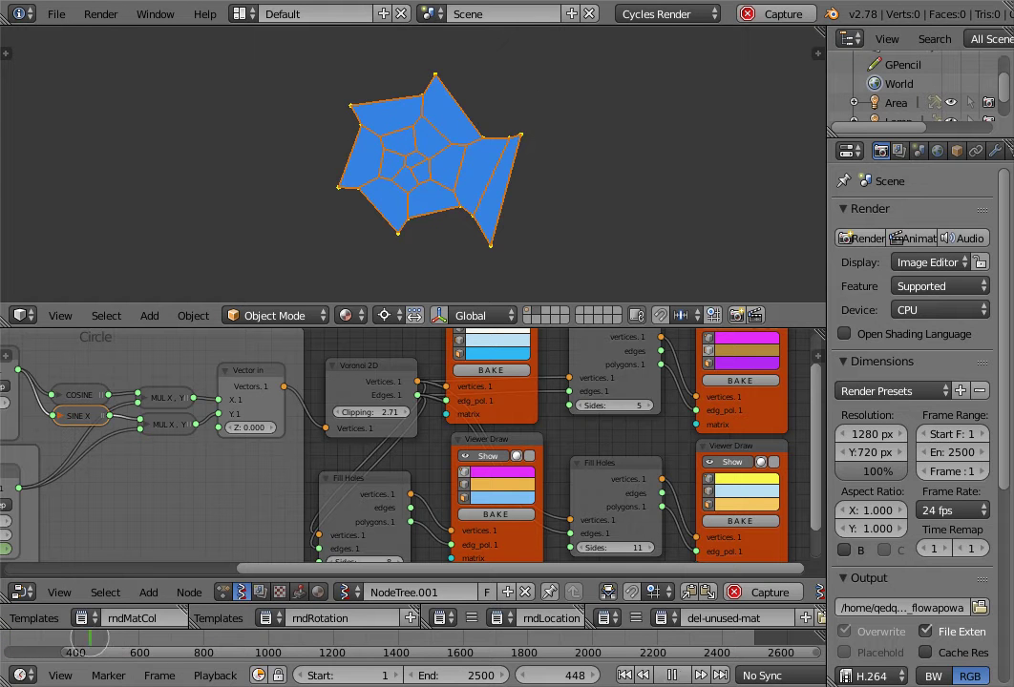
# Scrub the timeline from frame 448 to about 1563 to preview the spiral Voronoi pattern
pyautogui.keyDown('ctrl'); pyautogui.scroll(-1, 89, 637); pyautogui.keyUp('ctrl')
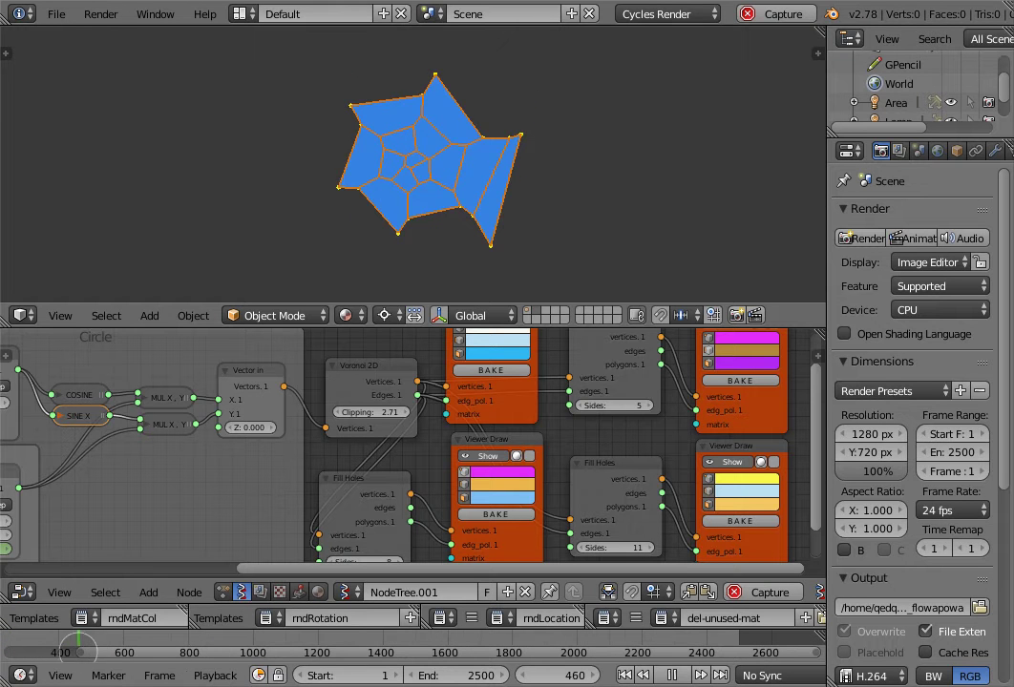
pyautogui.moveTo(80, 649)
pyautogui.mouseDown()
pyautogui.moveTo(141, 641)
pyautogui.moveTo(450, 651)
pyautogui.moveTo(437, 652)
pyautogui.mouseUp()
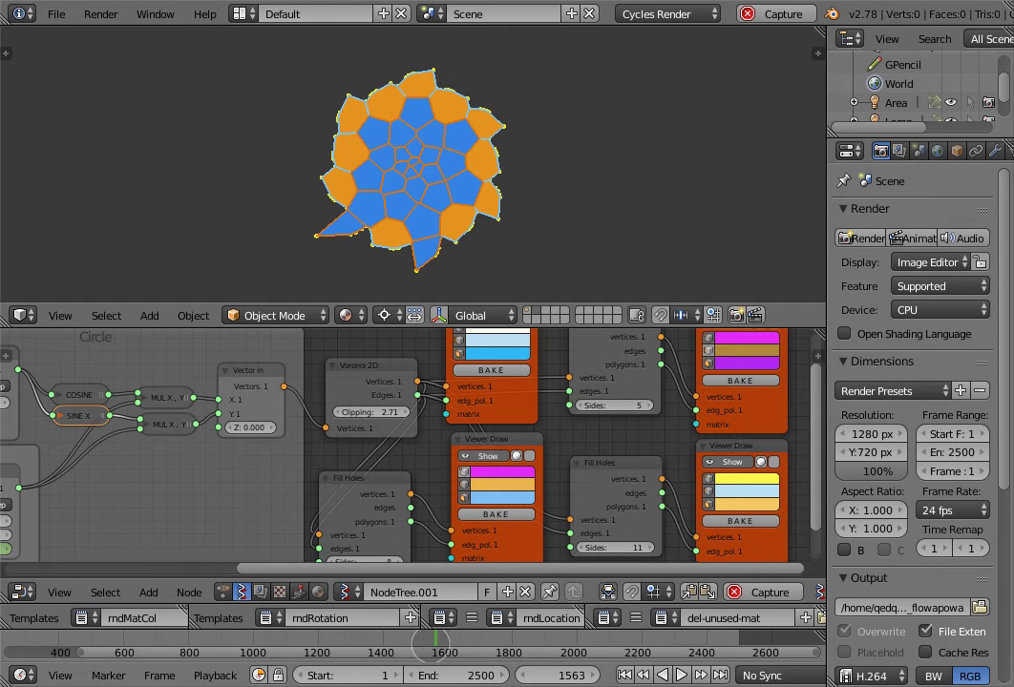
# Try both Fill Holes side limits, leave the lower at 12, then play to frame 1451
pyautogui.moveTo(128, 469)
pyautogui.mouseDown(button='middle')
pyautogui.moveTo(272, 485)
pyautogui.moveTo(200, 441)
pyautogui.moveTo(120, 371)
pyautogui.mouseUp(button='middle')
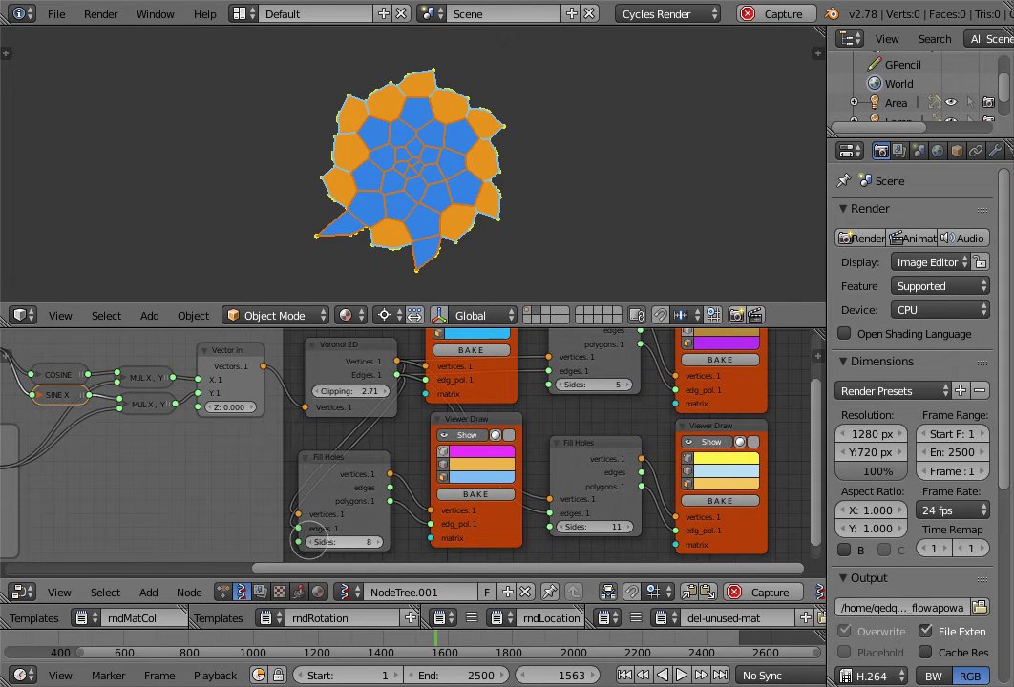
pyautogui.moveTo(308, 539)
pyautogui.mouseDown()
pyautogui.moveTo(309, 552)
pyautogui.moveTo(291, 553)
pyautogui.moveTo(309, 539)
pyautogui.moveTo(355, 542)
pyautogui.mouseUp()
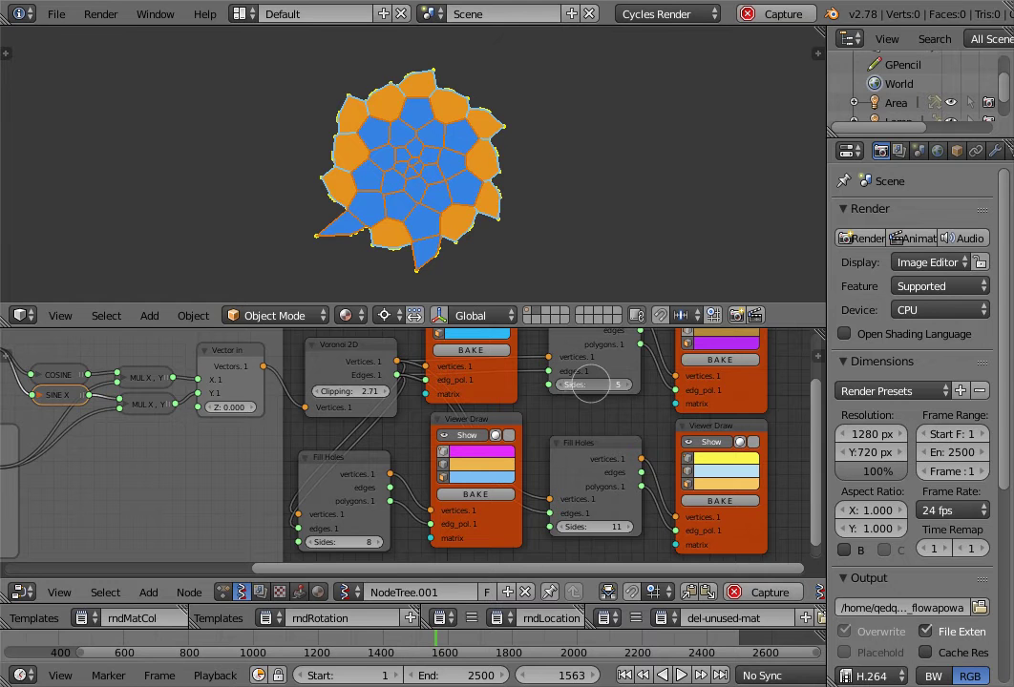
pyautogui.moveTo(582, 385); pyautogui.dragTo(531, 395)
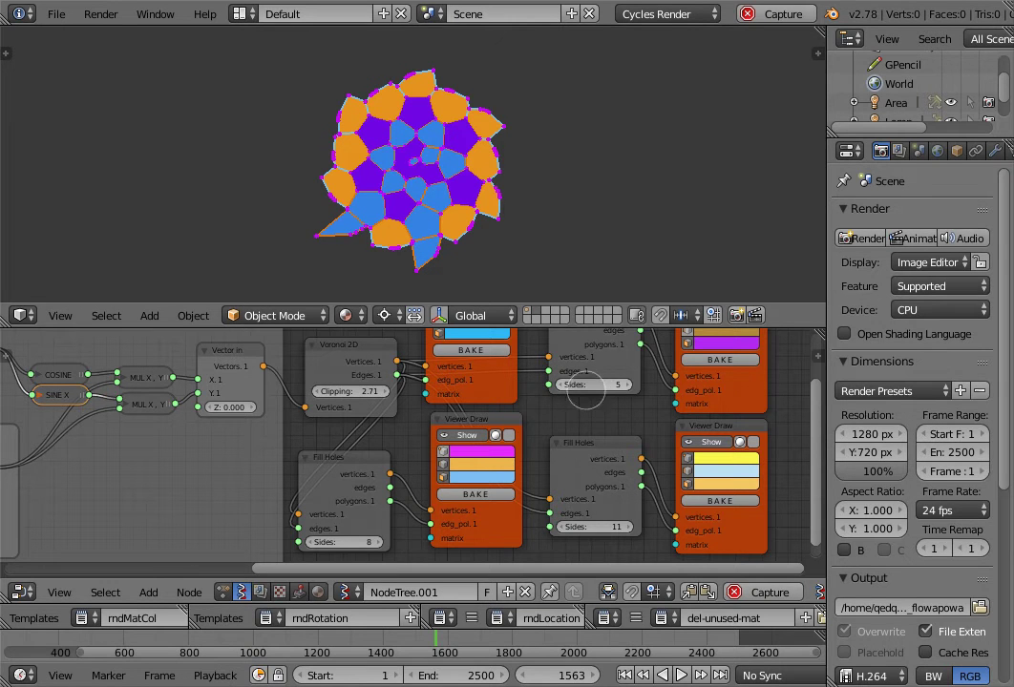
pyautogui.moveTo(582, 528)
pyautogui.mouseDown()
pyautogui.moveTo(563, 532)
pyautogui.moveTo(571, 536)
pyautogui.mouseUp()
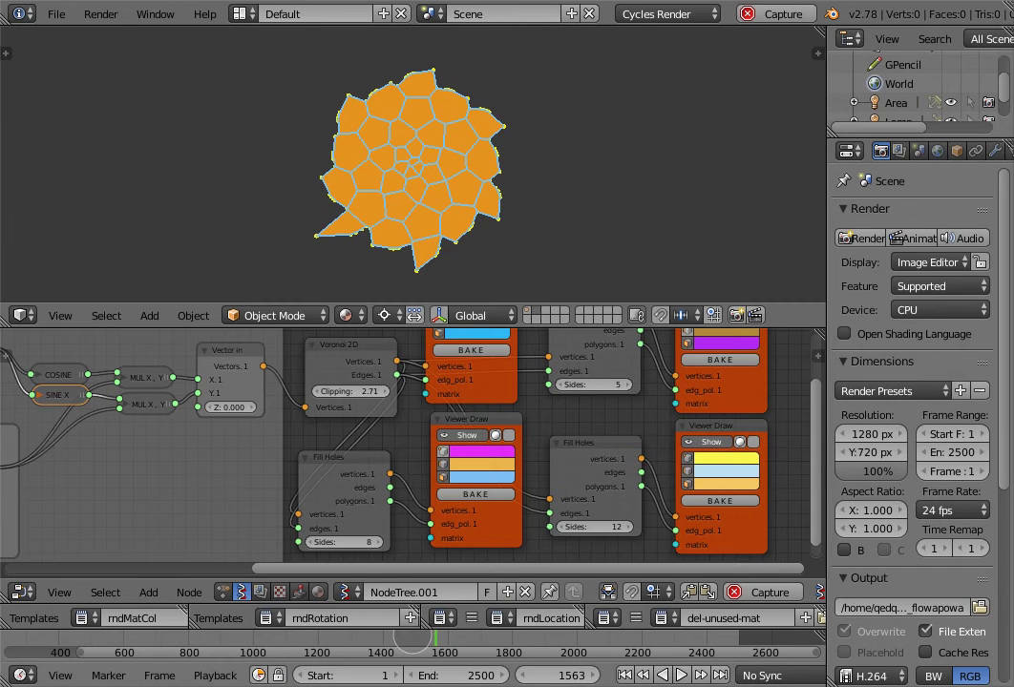
pyautogui.hotkey('shift', 'alt', 'a')
pyautogui.hotkey('alt', 'a')
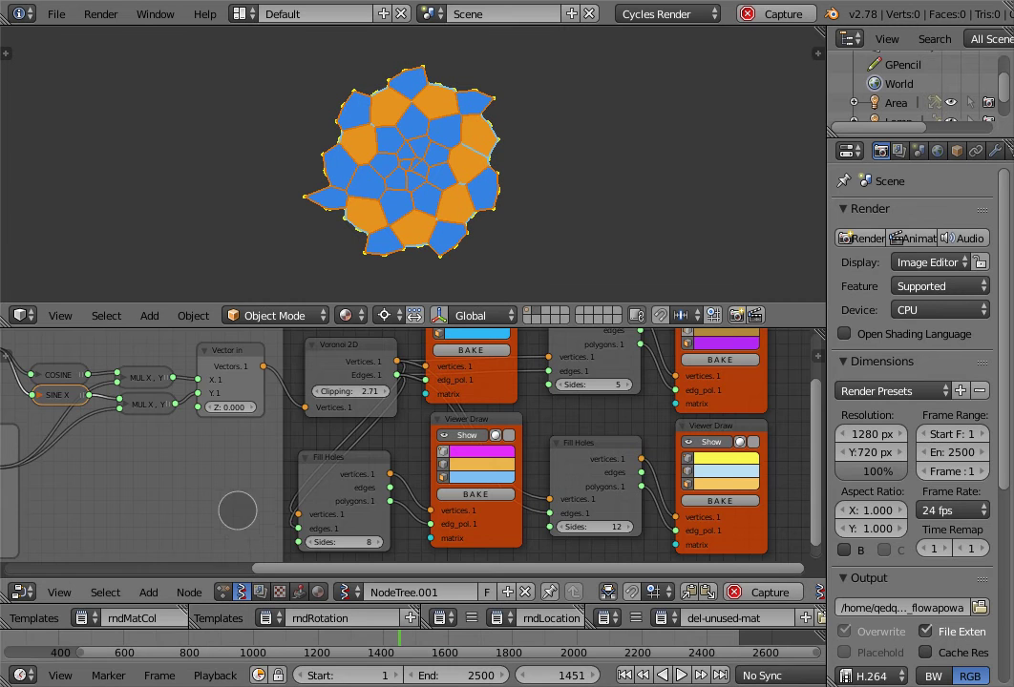
# Raise the Voronoi 2D clipping value to 2.98
pyautogui.moveTo(235, 508)
pyautogui.mouseDown(button='middle')
pyautogui.moveTo(410, 499)
pyautogui.moveTo(660, 515)
pyautogui.moveTo(620, 515)
pyautogui.mouseUp(button='middle')
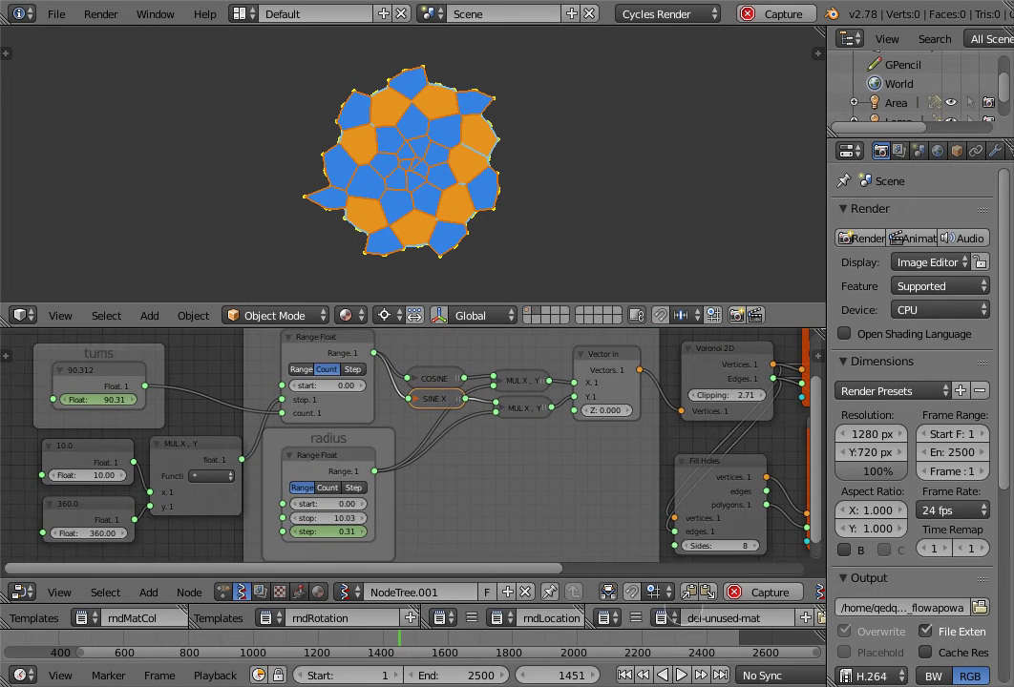
pyautogui.moveTo(674, 657); pyautogui.dragTo(691, 645)
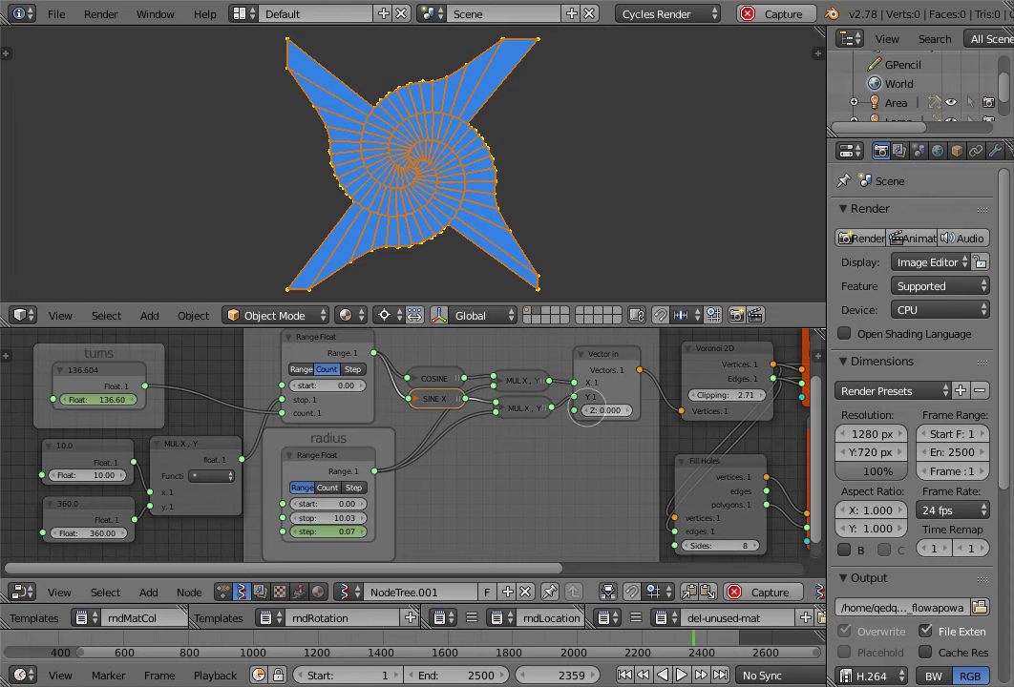
pyautogui.moveTo(725, 394)
pyautogui.mouseDown()
pyautogui.moveTo(728, 413)
pyautogui.moveTo(716, 421)
pyautogui.mouseUp()
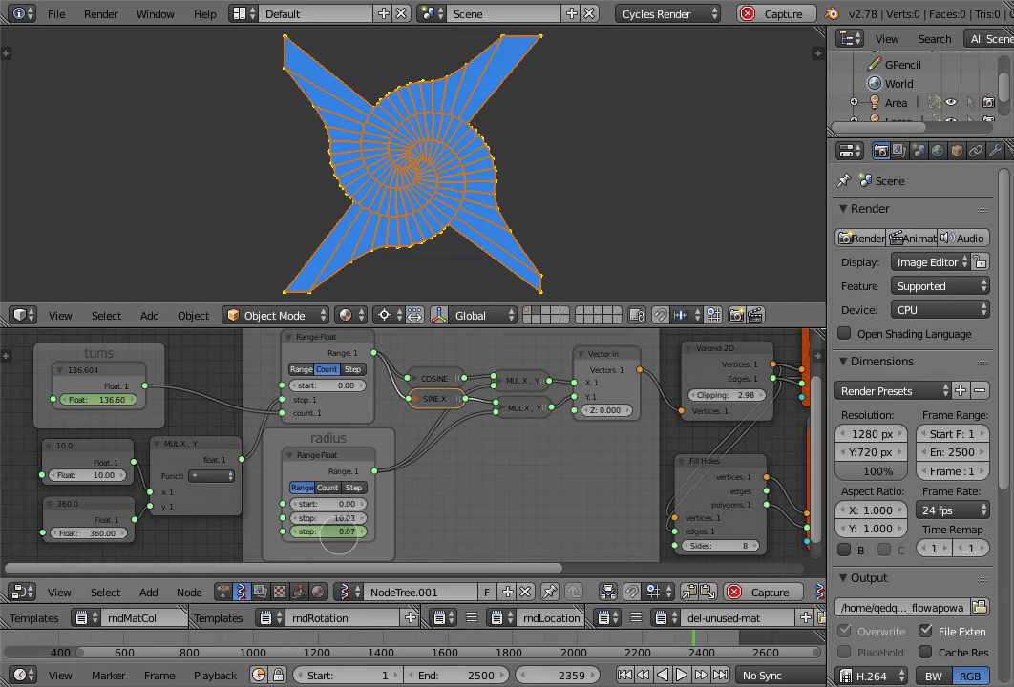
# Tune the radius Range Float step to 0.21 and go to frame 1731
pyautogui.moveTo(318, 535)
pyautogui.mouseDown()
pyautogui.moveTo(256, 536)
pyautogui.moveTo(306, 537)
pyautogui.moveTo(276, 532)
pyautogui.mouseUp()
pyautogui.press('c')
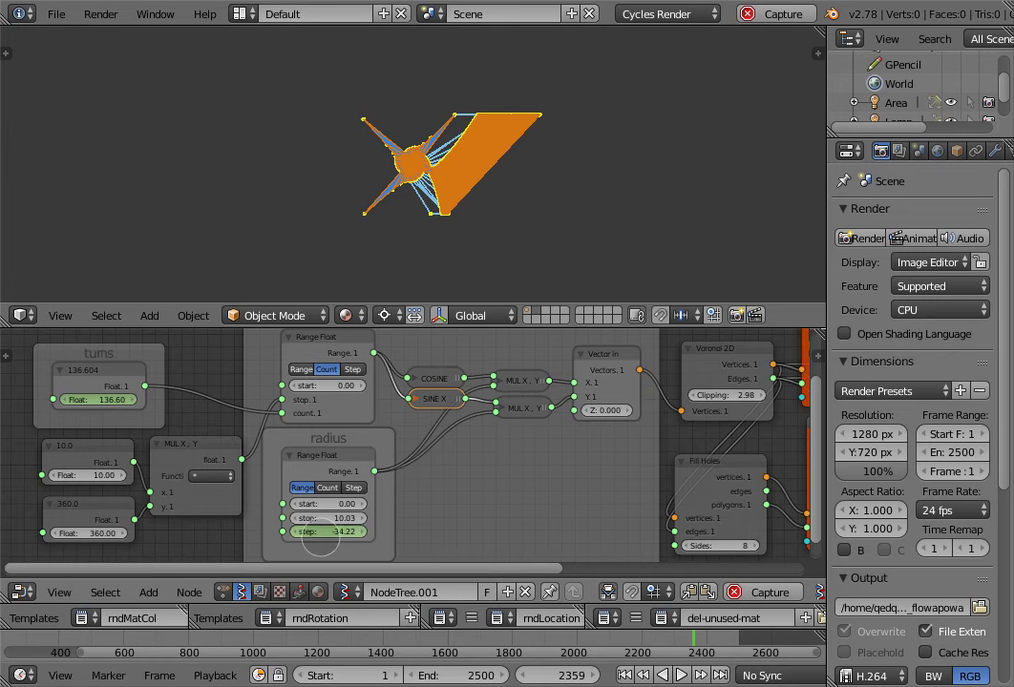
pyautogui.moveTo(336, 536)
pyautogui.mouseDown()
pyautogui.moveTo(408, 536)
pyautogui.moveTo(319, 536)
pyautogui.mouseUp()
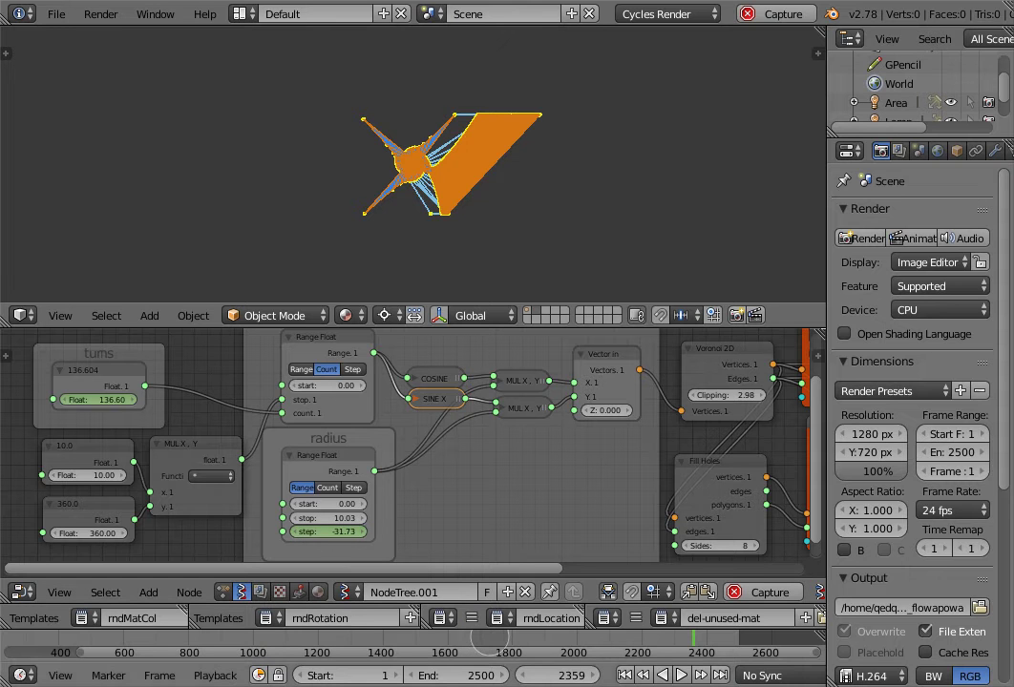
pyautogui.click(489, 638)
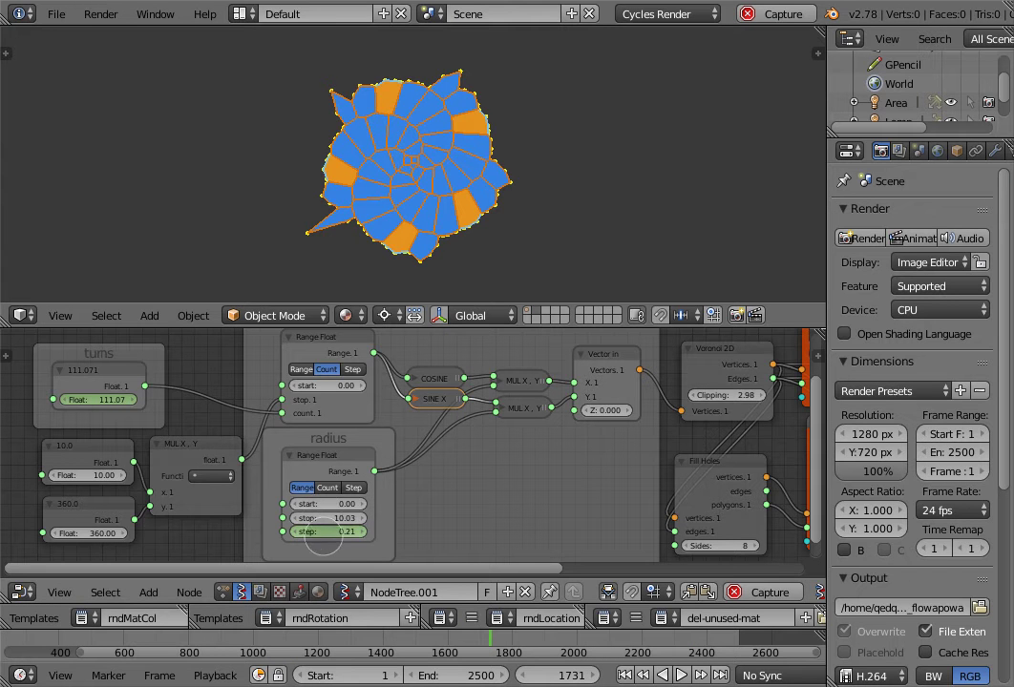
# Switch the top Range Float to Step mode and play the animation through to frame 2410
pyautogui.moveTo(315, 406); pyautogui.dragTo(315, 410, button='middle')
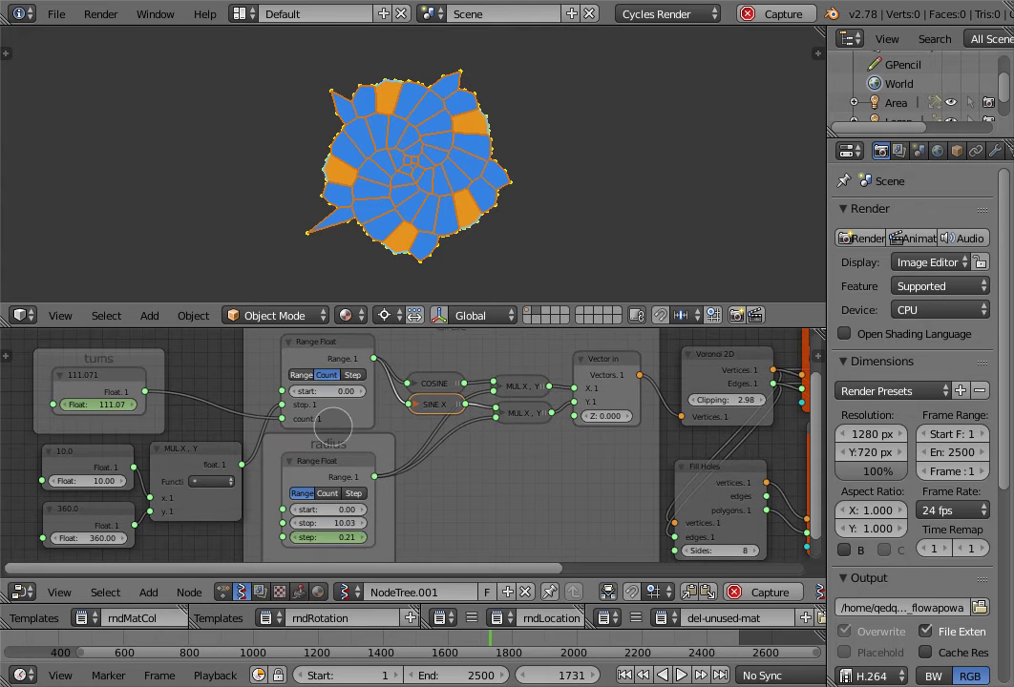
pyautogui.click(346, 374)
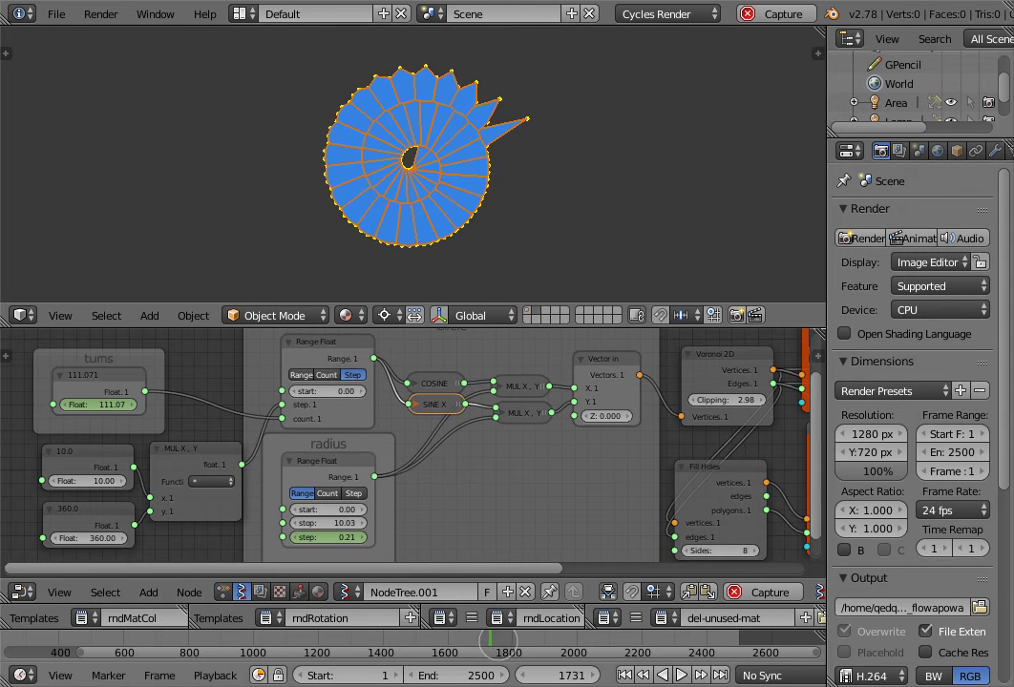
pyautogui.hotkey('alt', 'a')
pyautogui.moveTo(553, 652); pyautogui.dragTo(468, 646)
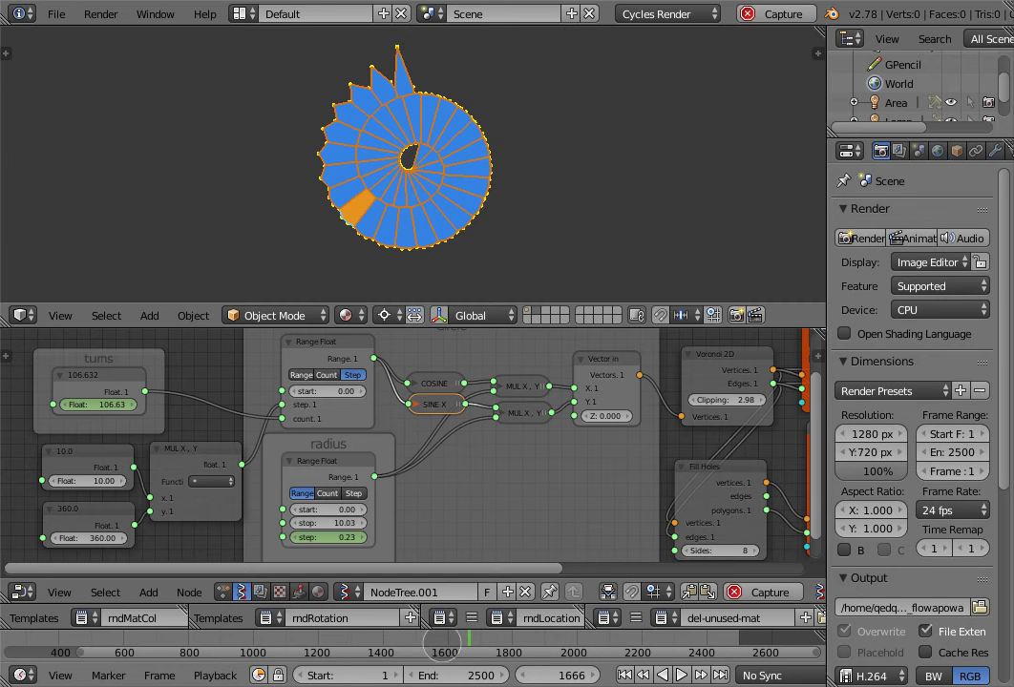
pyautogui.hotkey('alt', 'a')
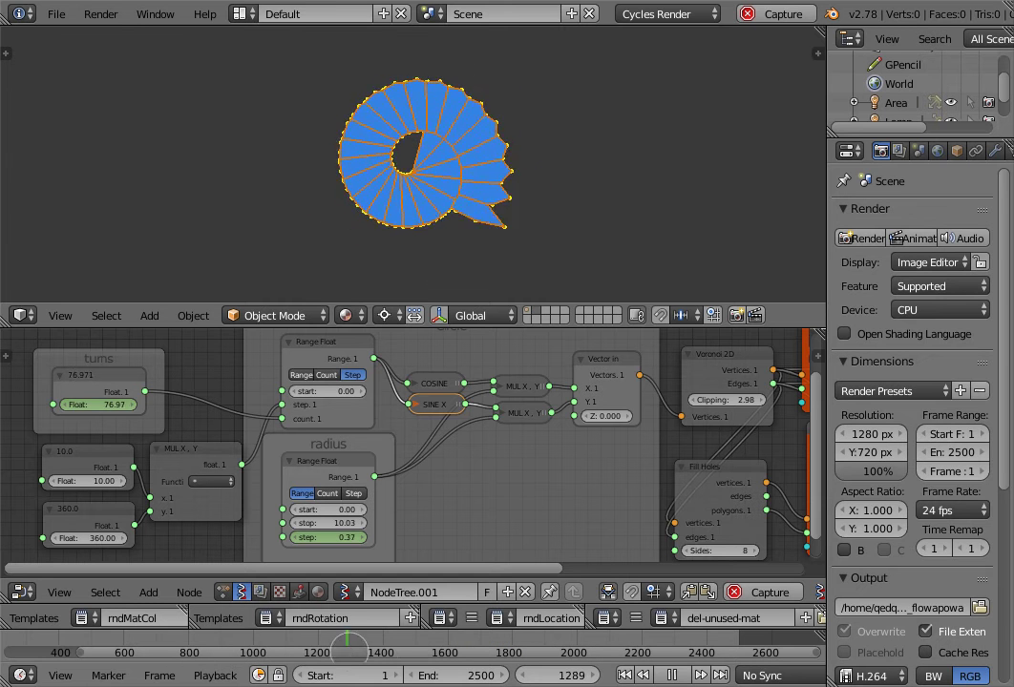
pyautogui.moveTo(537, 644)
pyautogui.mouseDown()
pyautogui.moveTo(718, 641)
pyautogui.moveTo(638, 639)
pyautogui.moveTo(710, 652)
pyautogui.mouseUp()
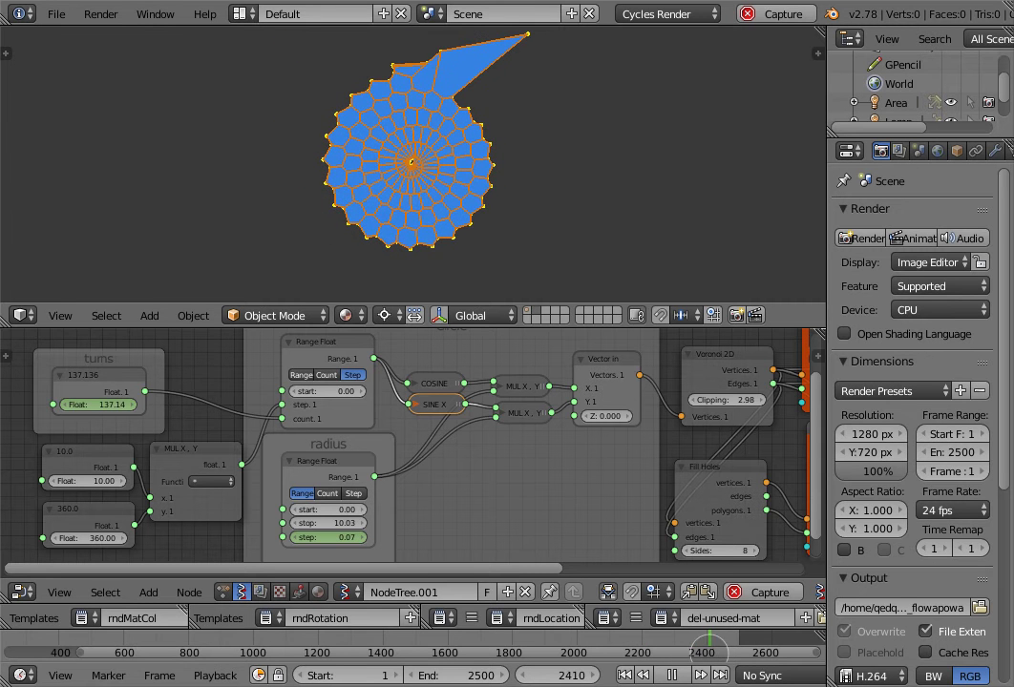
# Put the top Range Float back in Range mode and set the radius step to 0.22
pyautogui.click(301, 375)
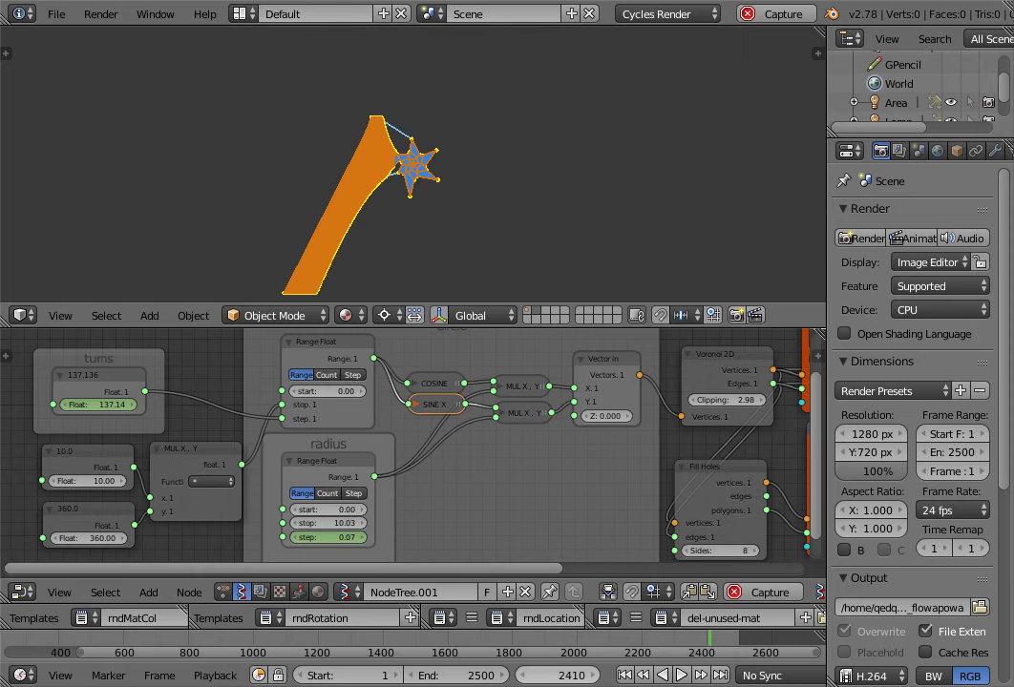
pyautogui.moveTo(708, 651)
pyautogui.mouseDown()
pyautogui.moveTo(731, 652)
pyautogui.moveTo(482, 649)
pyautogui.mouseUp()
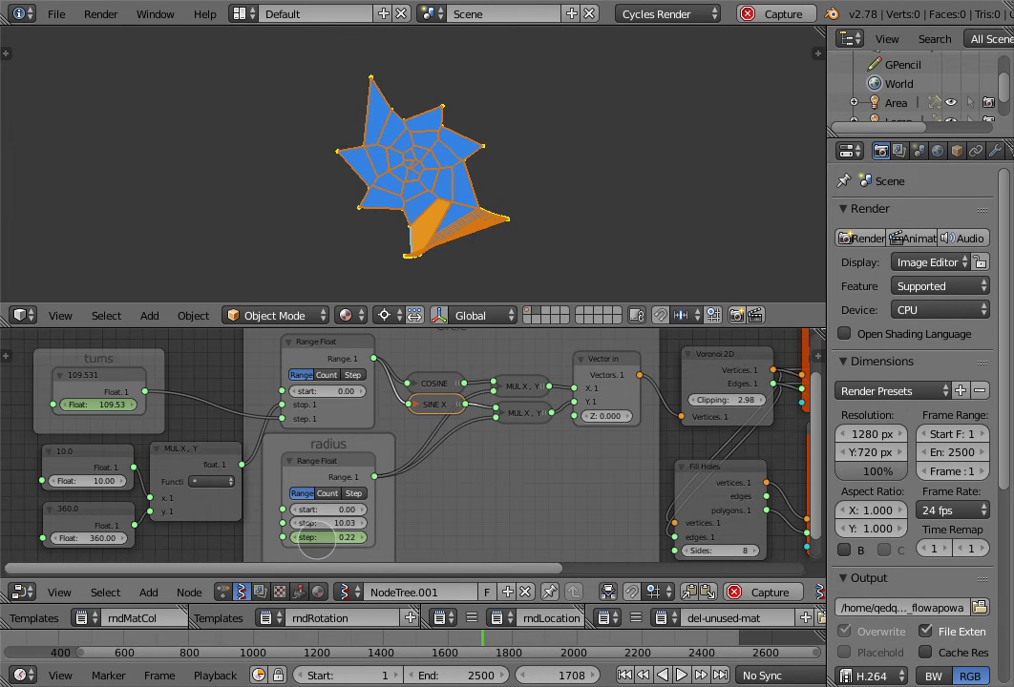
pyautogui.moveTo(317, 540); pyautogui.dragTo(314, 547)
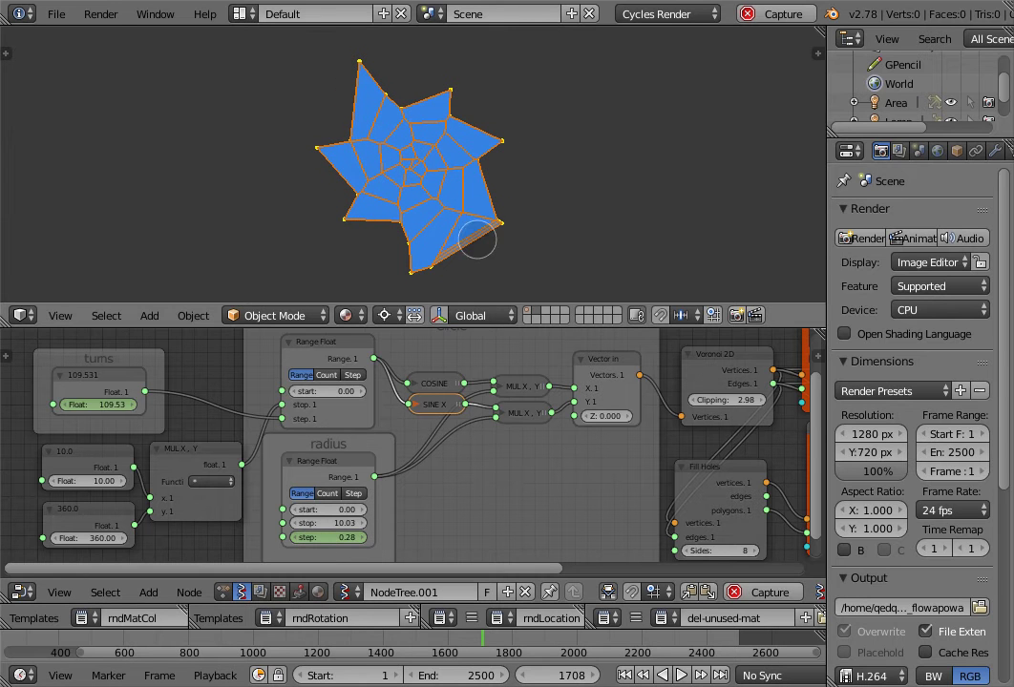
pyautogui.moveTo(330, 537); pyautogui.dragTo(436, 246)
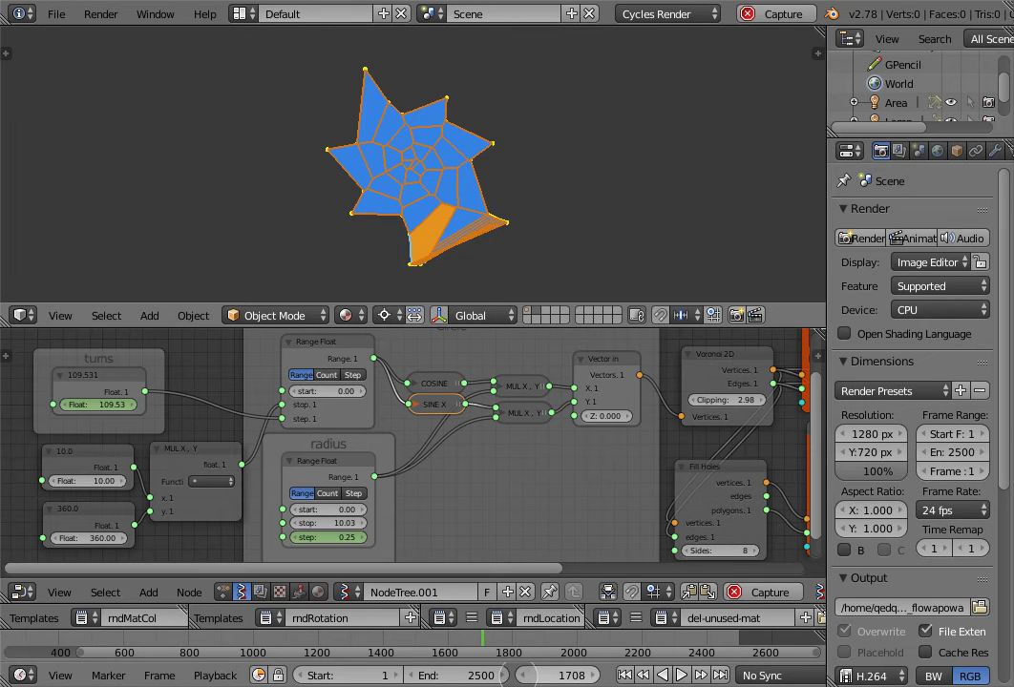
pyautogui.keyDown('ctrl'); pyautogui.scroll(-3, 336, 535); pyautogui.keyUp('ctrl')
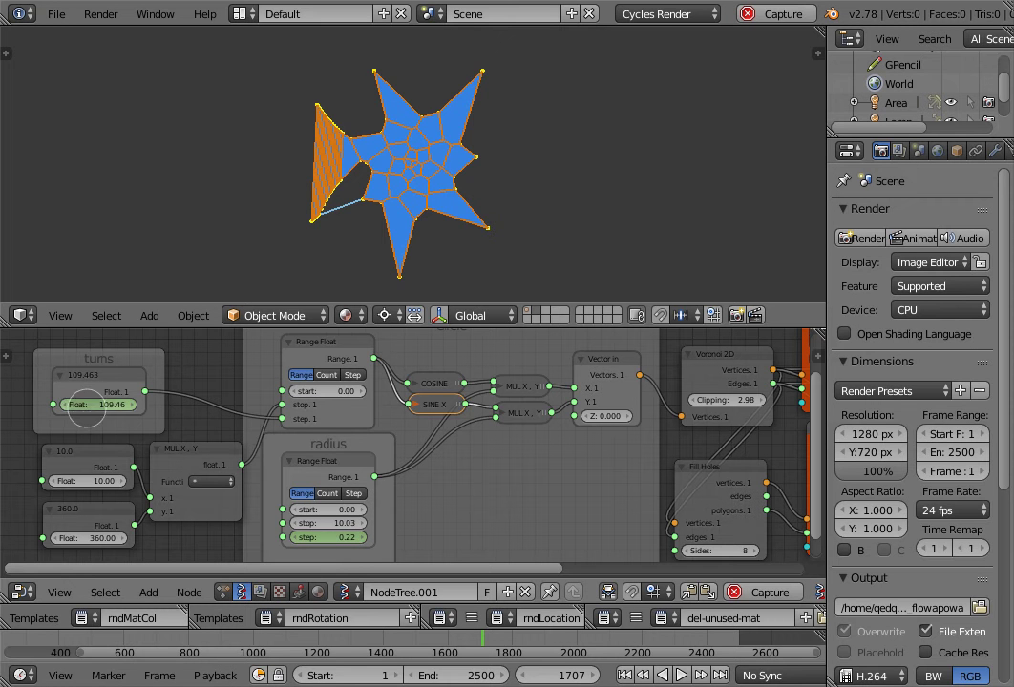
# Nudge turns to 85.27 and play the animation, ending at frame 1389
pyautogui.moveTo(86, 413)
pyautogui.mouseDown()
pyautogui.moveTo(123, 413)
pyautogui.moveTo(85, 412)
pyautogui.mouseUp()
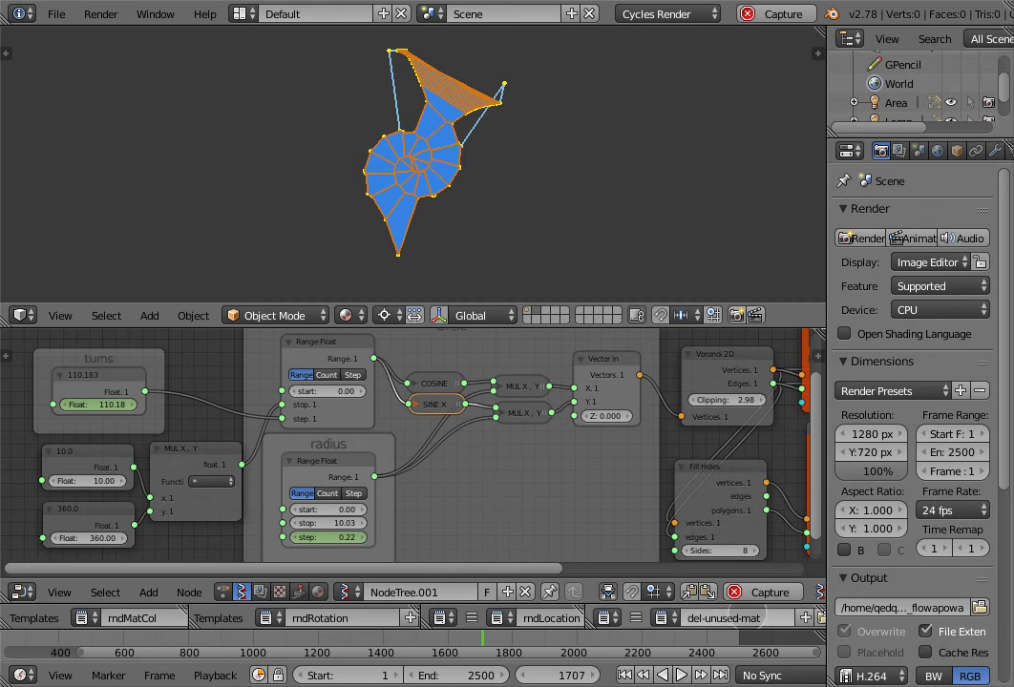
pyautogui.click(339, 638)
pyautogui.hotkey('alt', 'a')
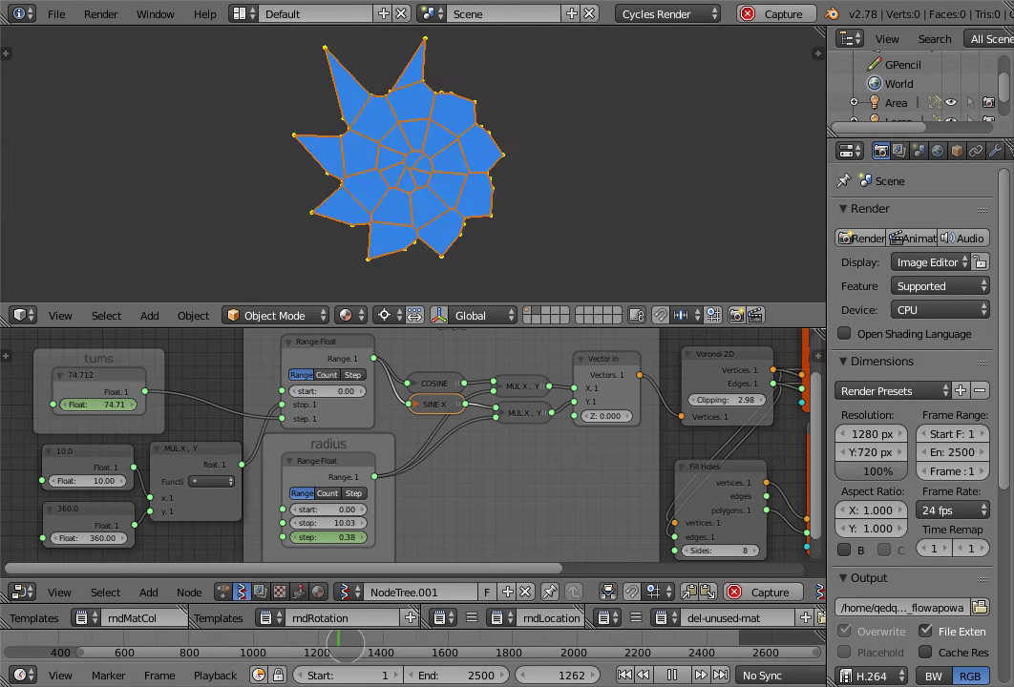
pyautogui.moveTo(345, 644)
pyautogui.mouseDown()
pyautogui.moveTo(399, 646)
pyautogui.moveTo(380, 652)
pyautogui.mouseUp()
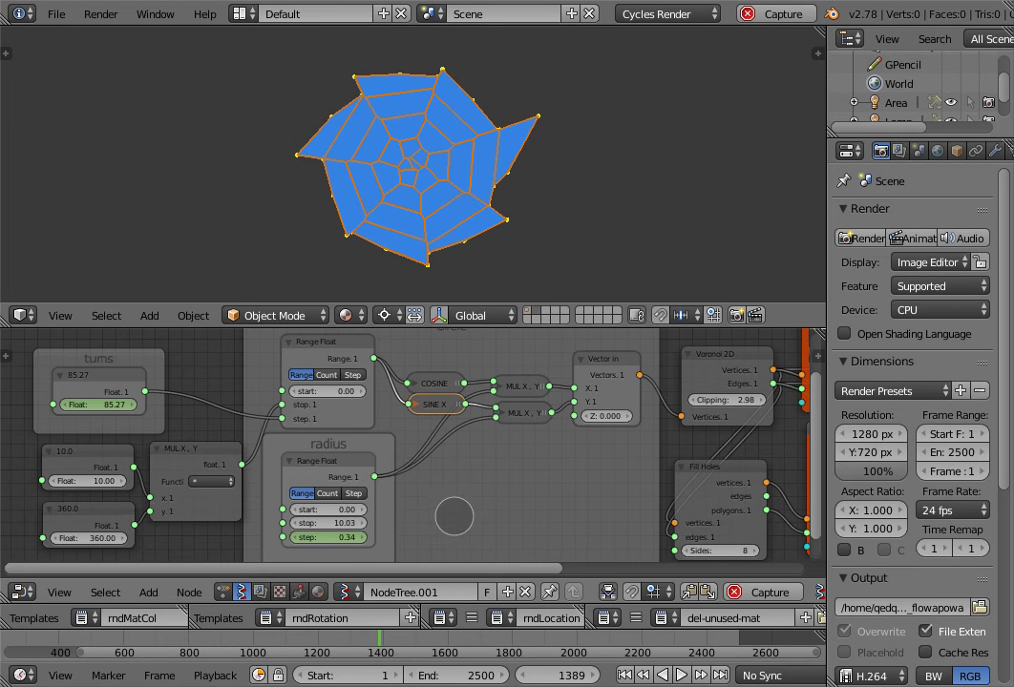
pyautogui.press('Home')
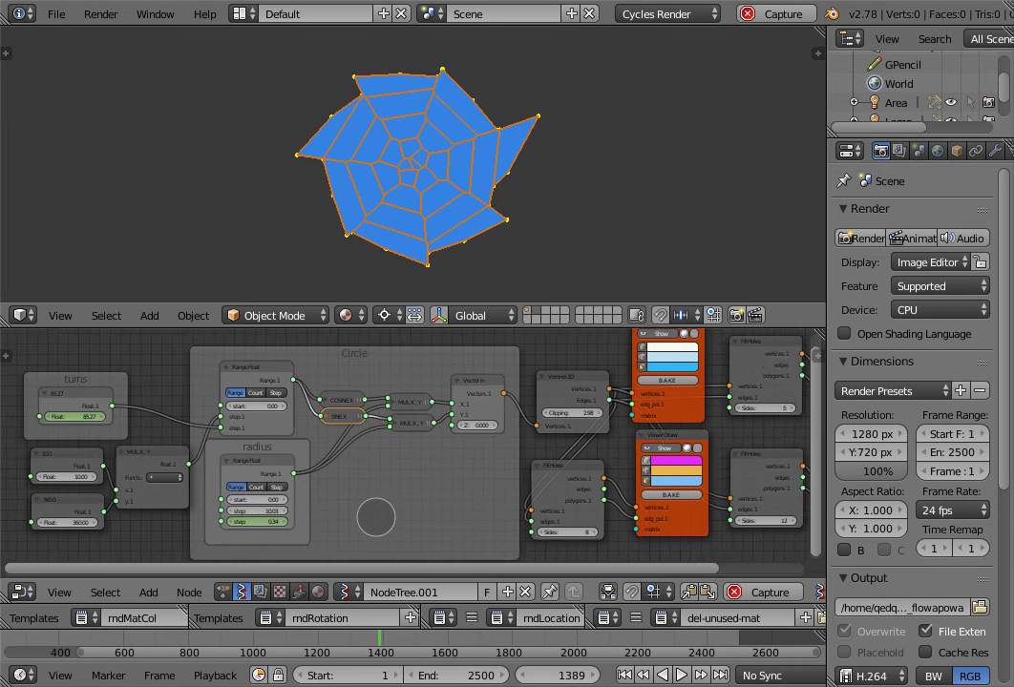
pyautogui.scroll(1, 375, 519)
pyautogui.scroll(1, 398, 515)
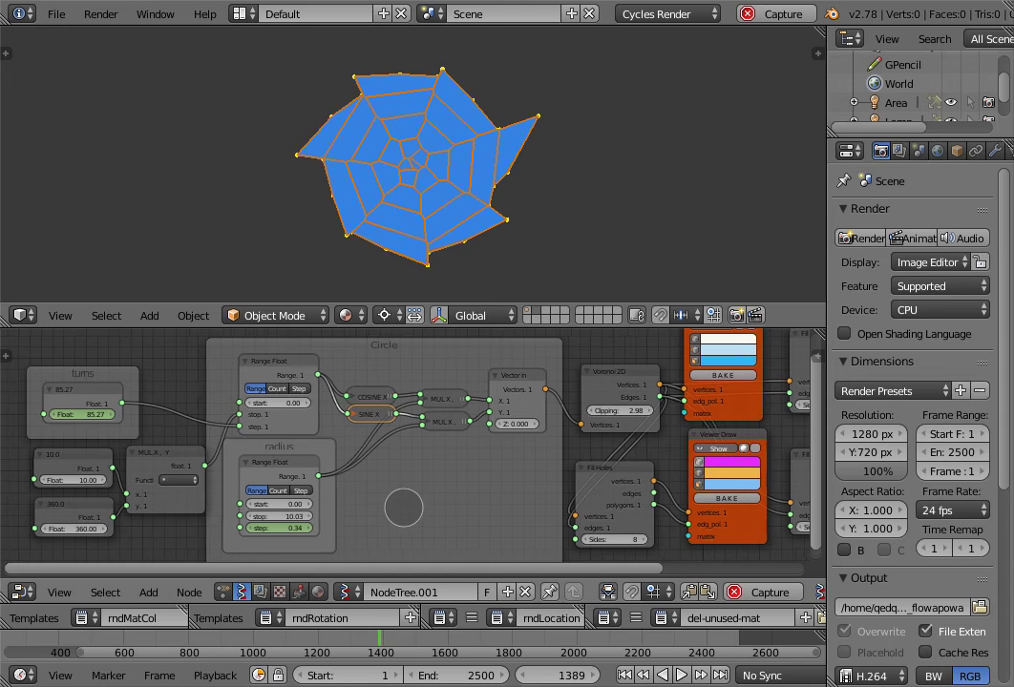
pyautogui.moveTo(398, 510); pyautogui.dragTo(446, 505, button='middle')
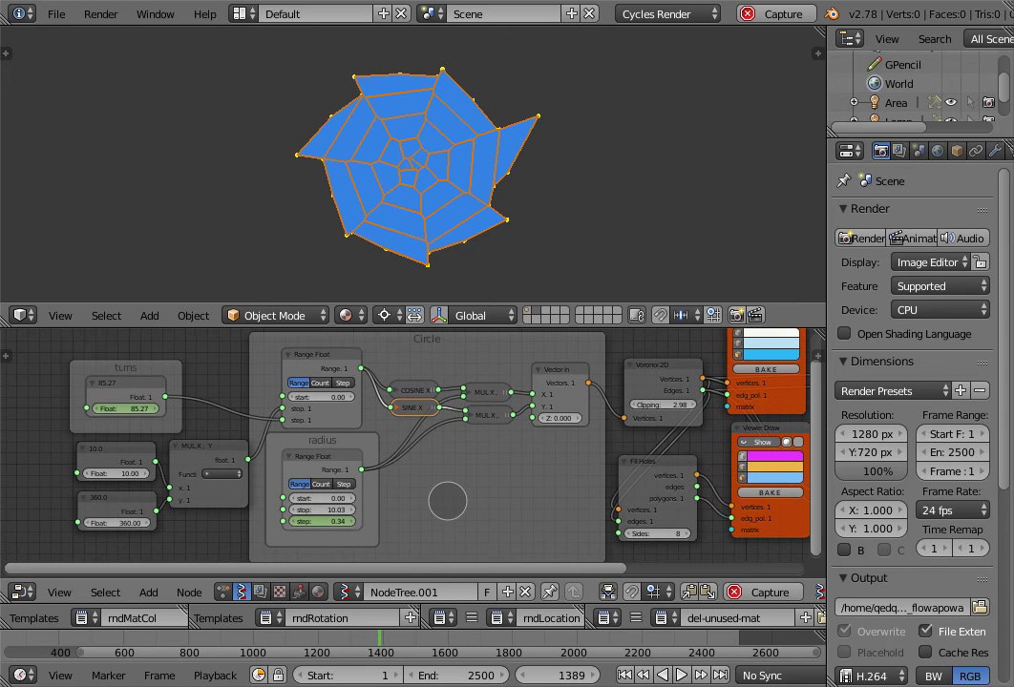
pyautogui.moveTo(396, 344); pyautogui.dragTo(435, 349)
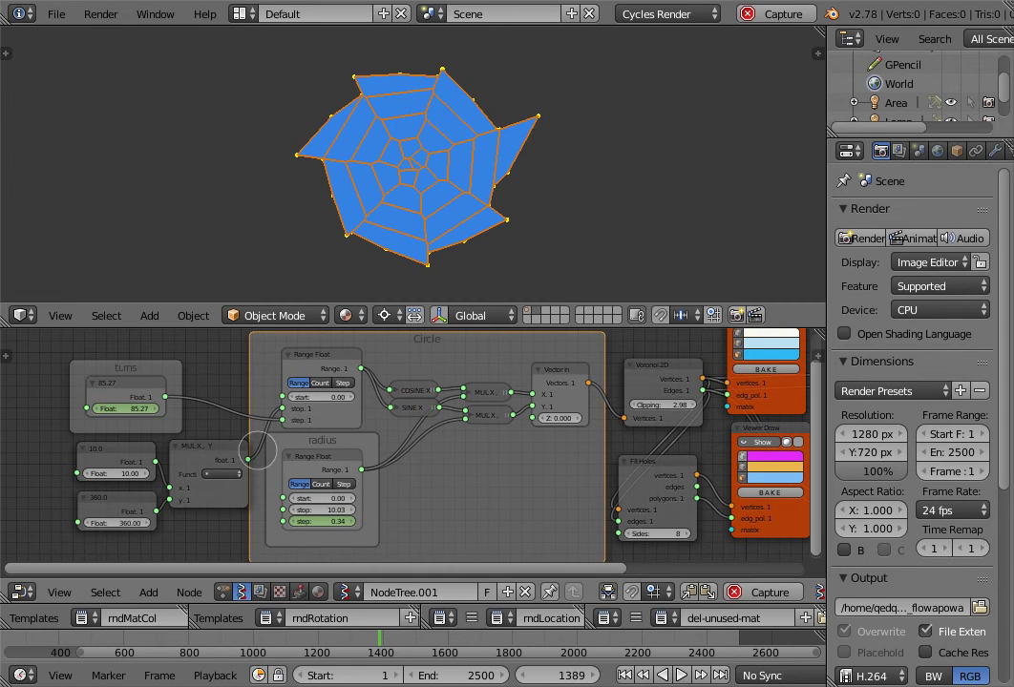
pyautogui.moveTo(105, 497); pyautogui.dragTo(100, 492)
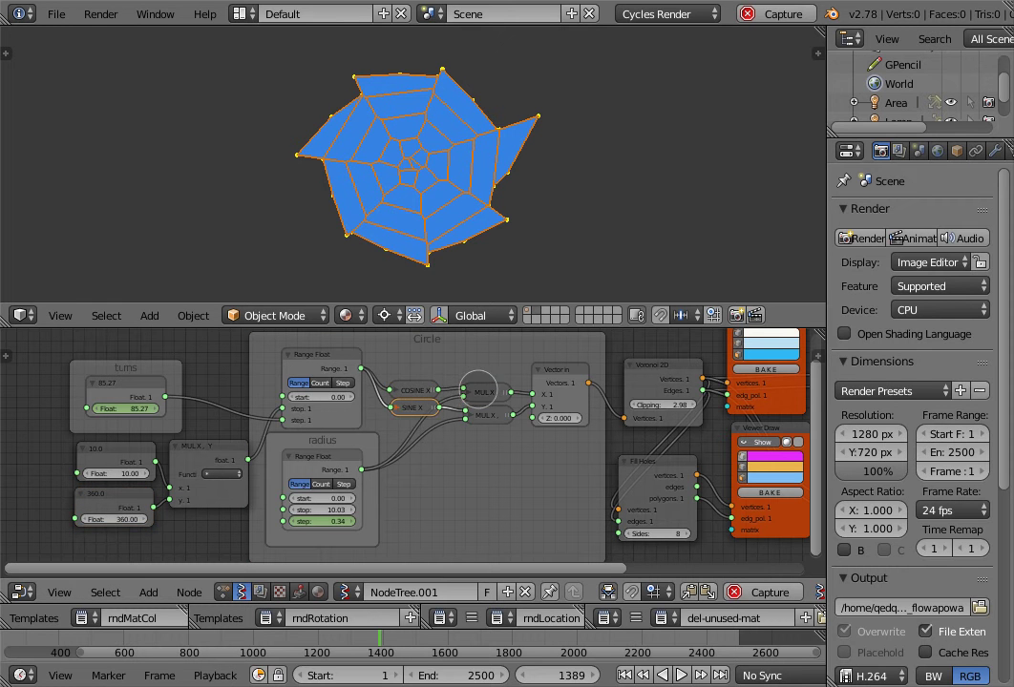
pyautogui.click(484, 414)
pyautogui.click(341, 441)
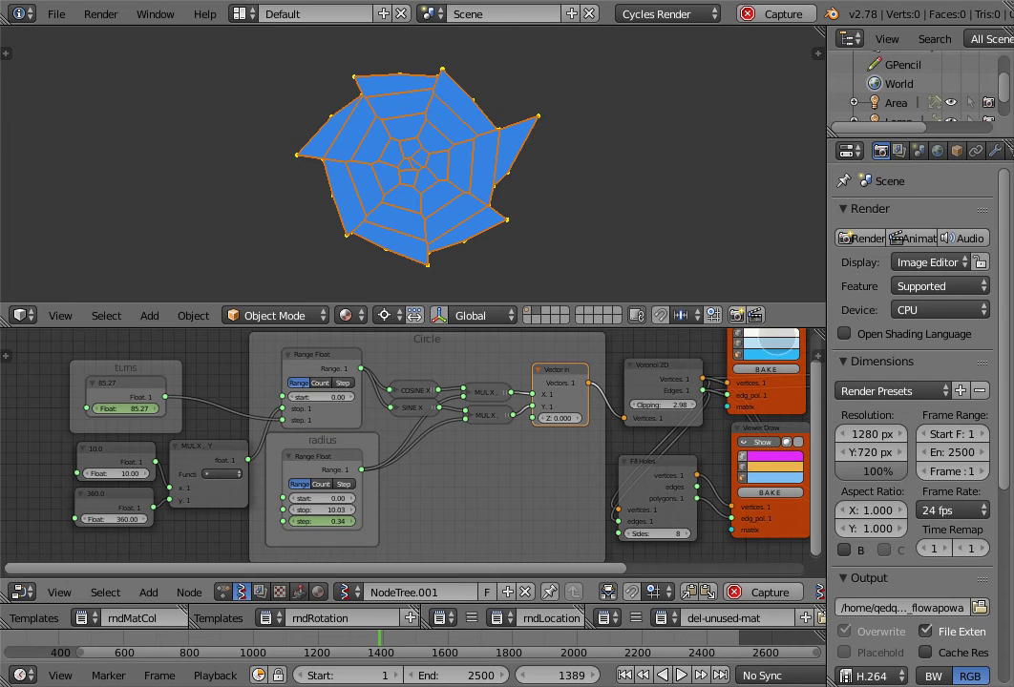
pyautogui.moveTo(718, 451)
pyautogui.mouseDown(button='middle')
pyautogui.moveTo(425, 552)
pyautogui.moveTo(537, 472)
pyautogui.moveTo(673, 452)
pyautogui.mouseUp(button='middle')
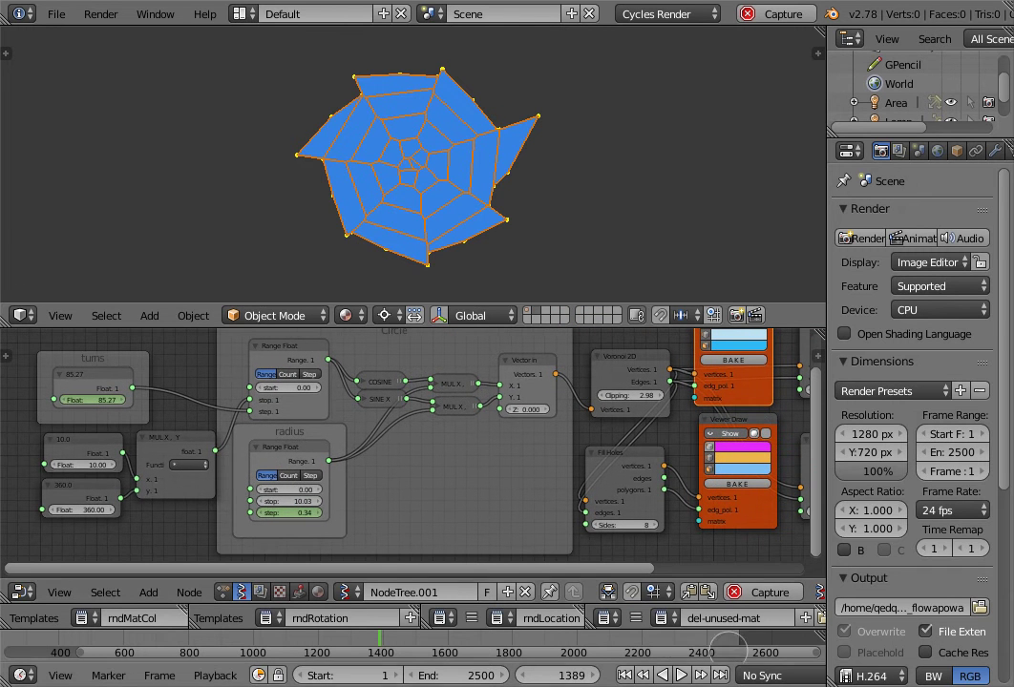
# Play the animation while cycling the circle's Range Float through Count, Step and Range, ending on Range
pyautogui.hotkey('alt', 'a')
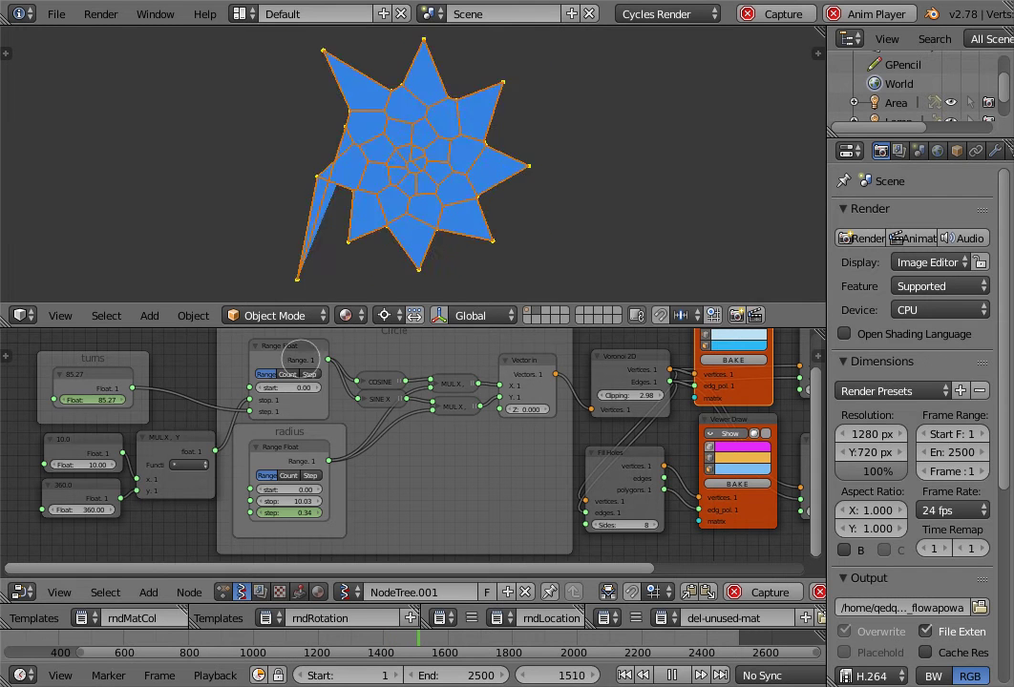
pyautogui.click(287, 374)
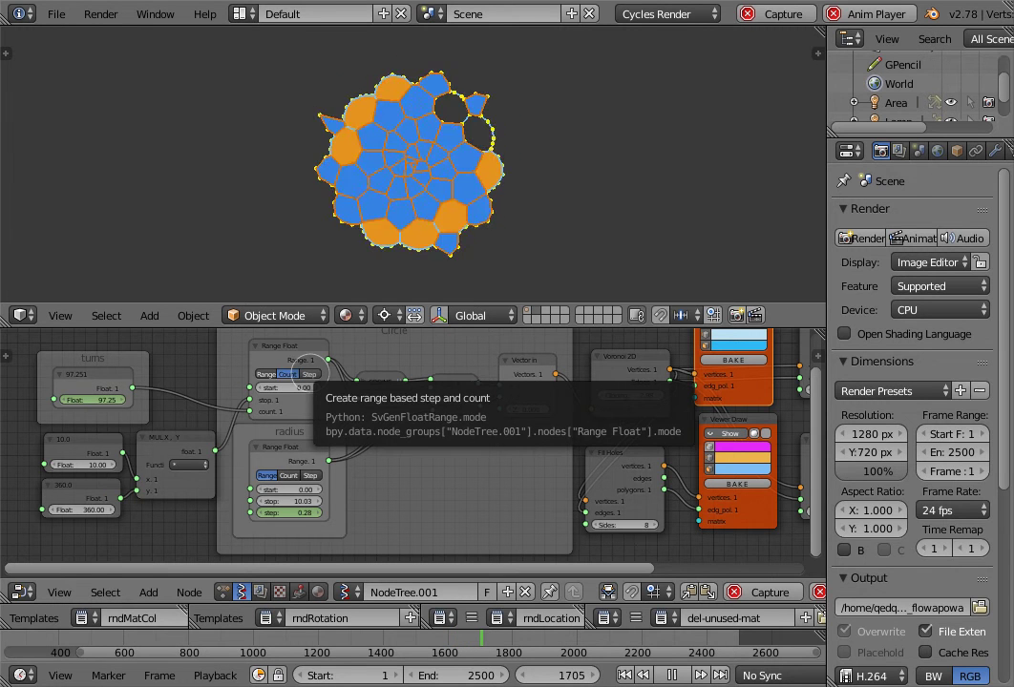
pyautogui.click(310, 373)
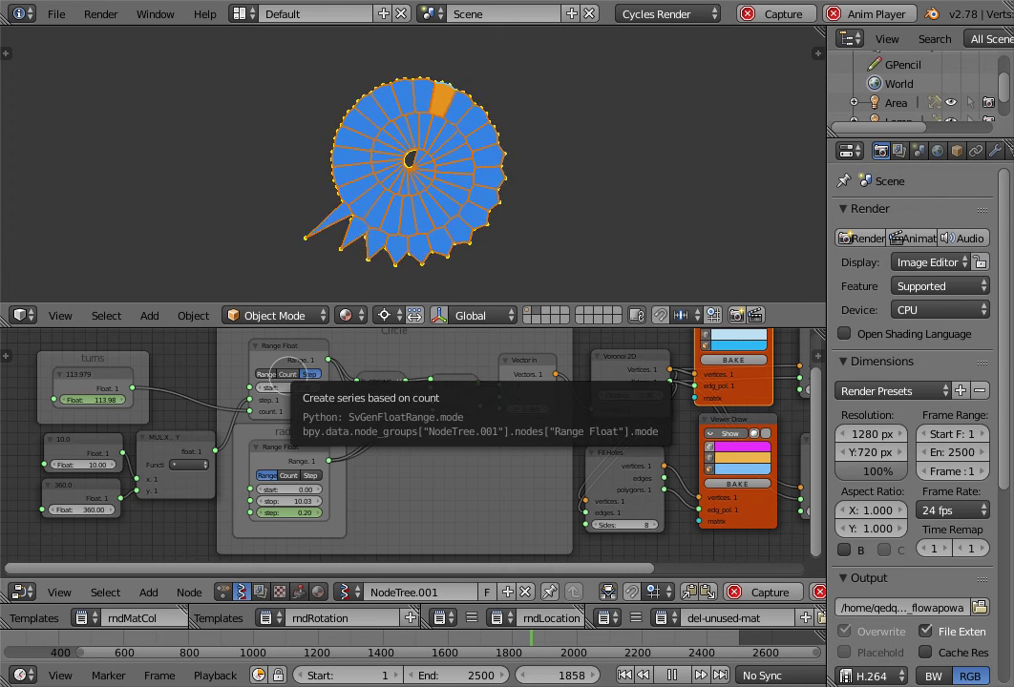
pyautogui.click(286, 374)
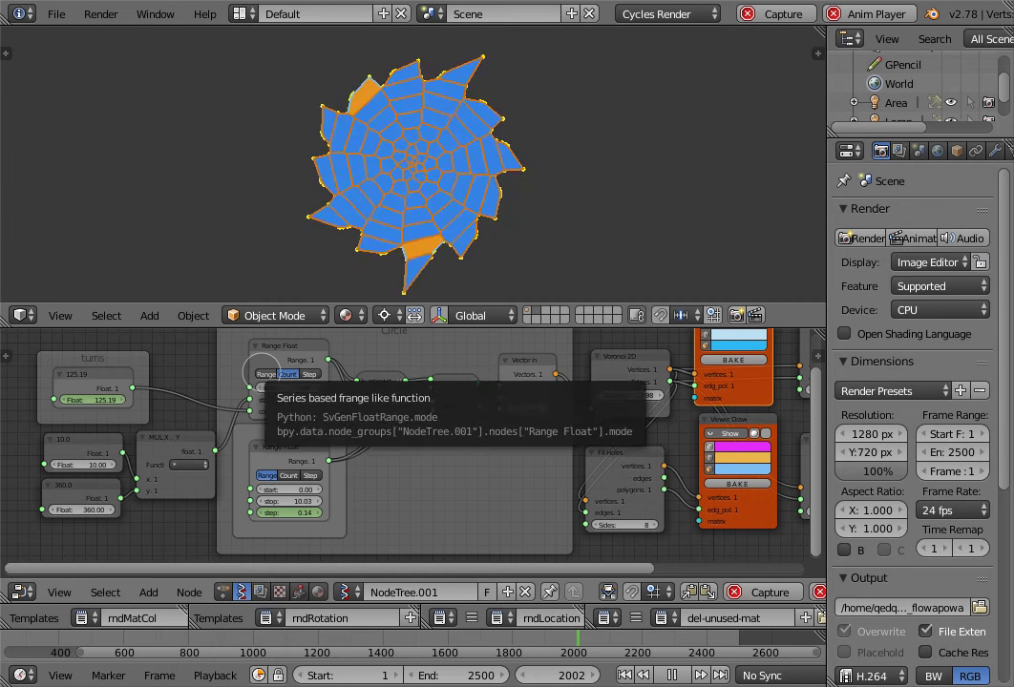
pyautogui.click(265, 374)
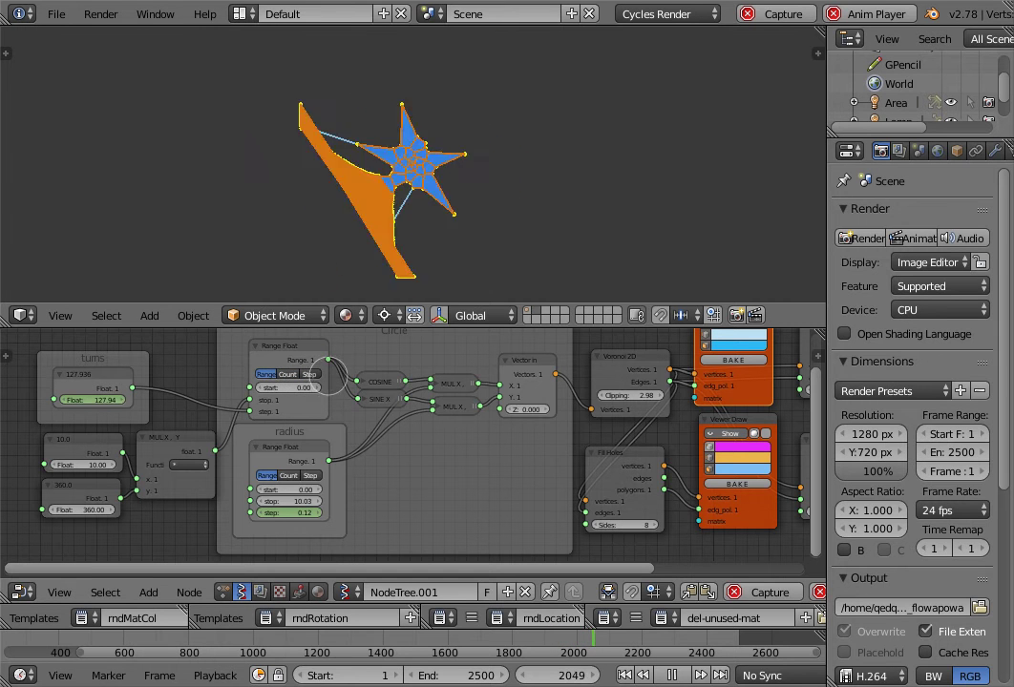
pyautogui.click(309, 374)
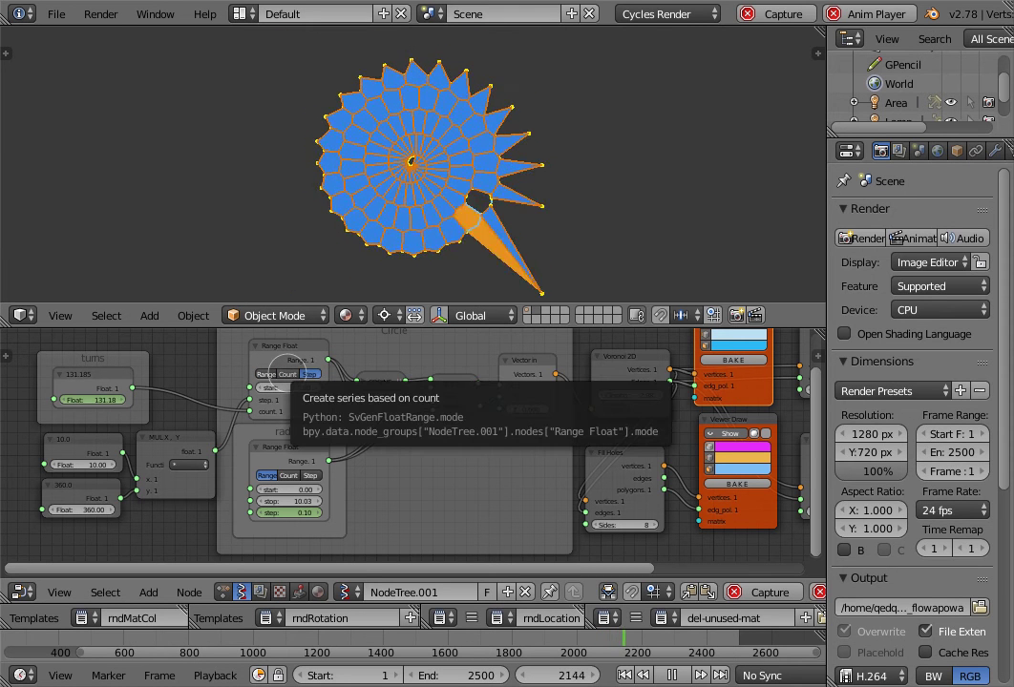
pyautogui.click(286, 373)
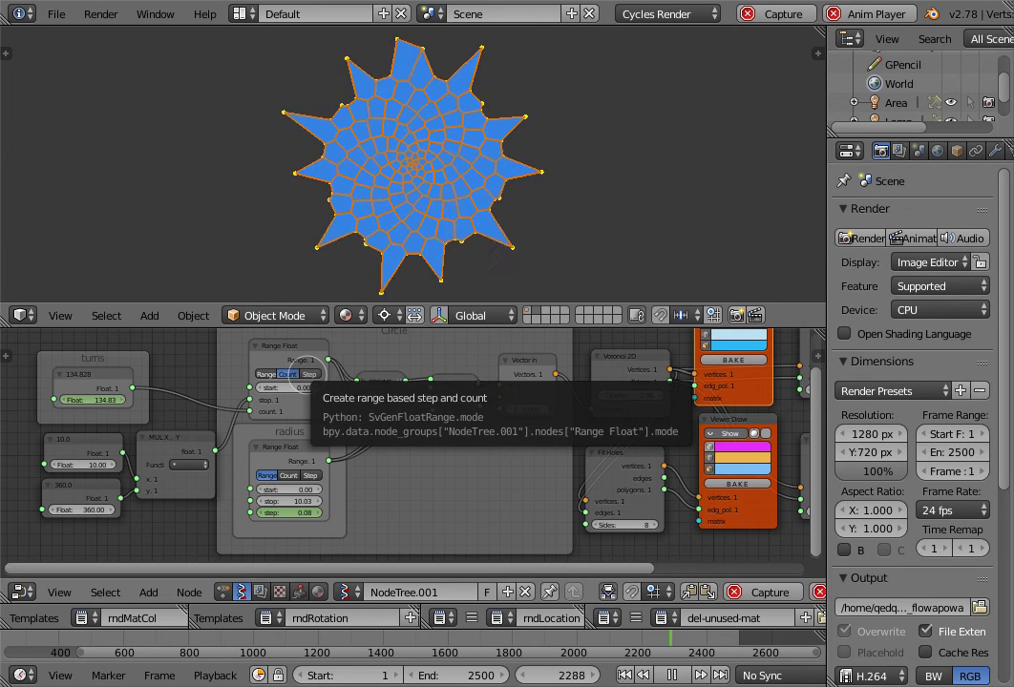
pyautogui.click(310, 374)
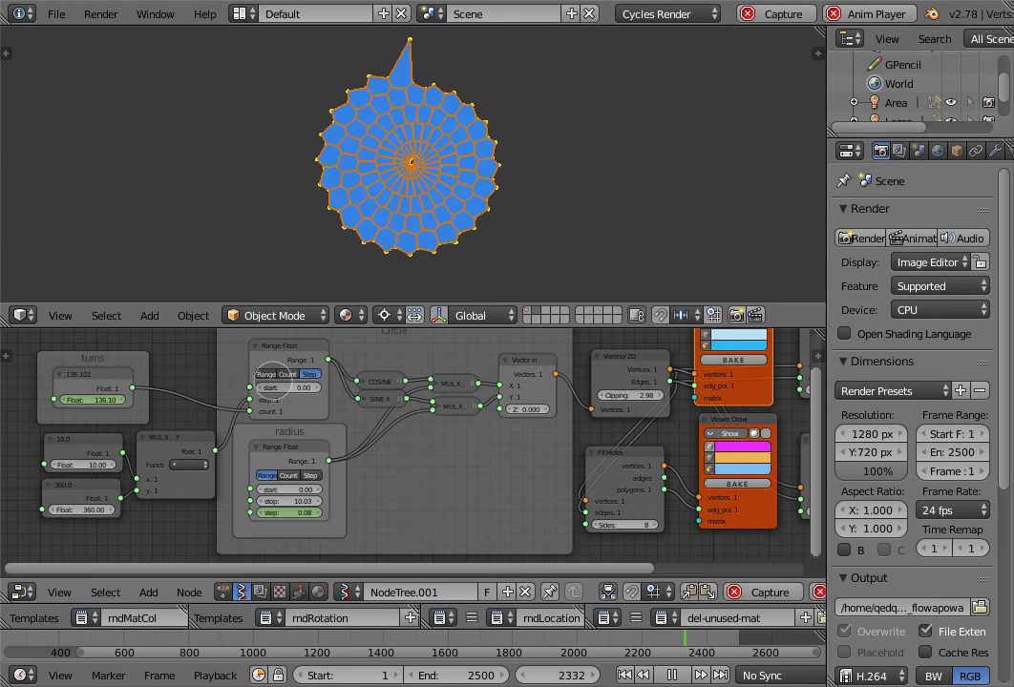
pyautogui.click(267, 374)
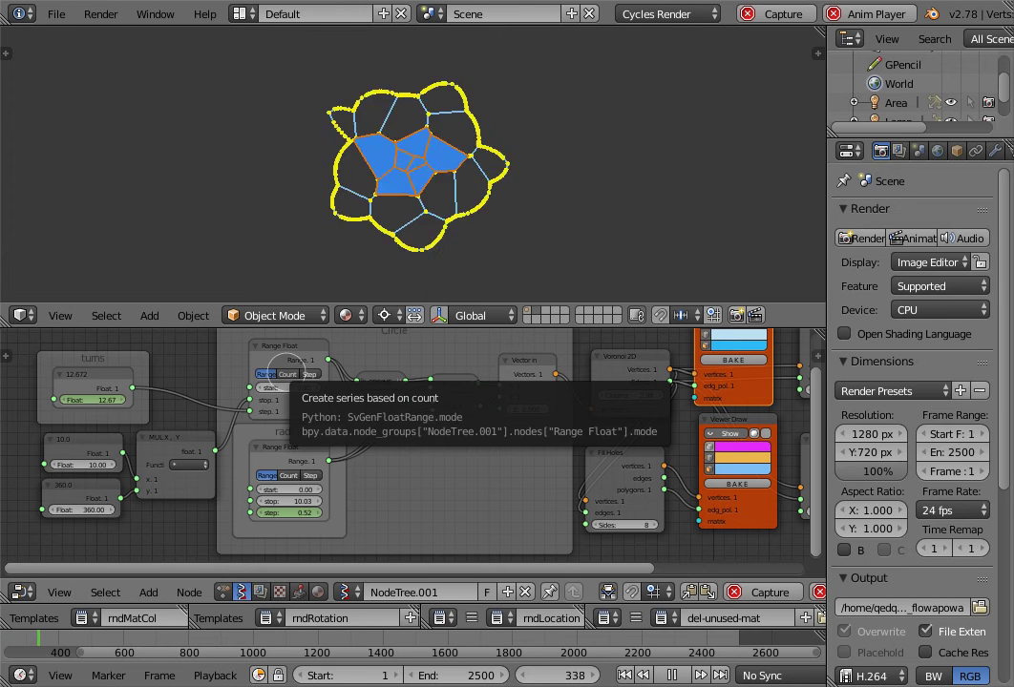
# During playback, switch the Range Float between Count and Step modes to compare the patterns
pyautogui.keyDown('ctrl'); pyautogui.scroll(-2, 270, 367); pyautogui.keyUp('ctrl')
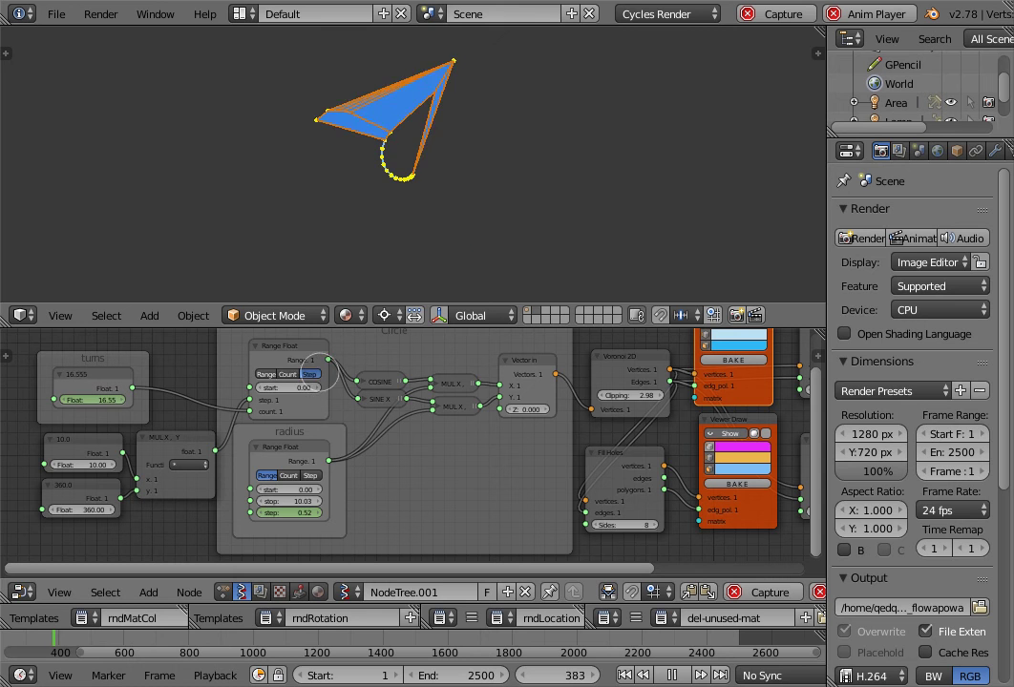
pyautogui.keyDown('ctrl'); pyautogui.scroll(2, 263, 367); pyautogui.keyUp('ctrl')
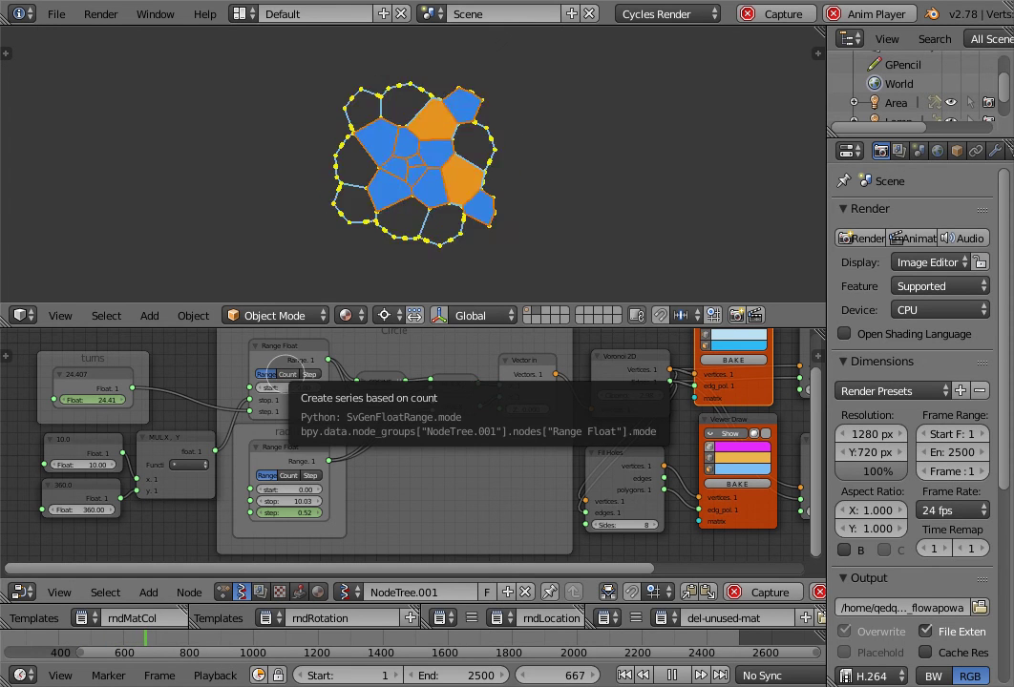
pyautogui.click(287, 374)
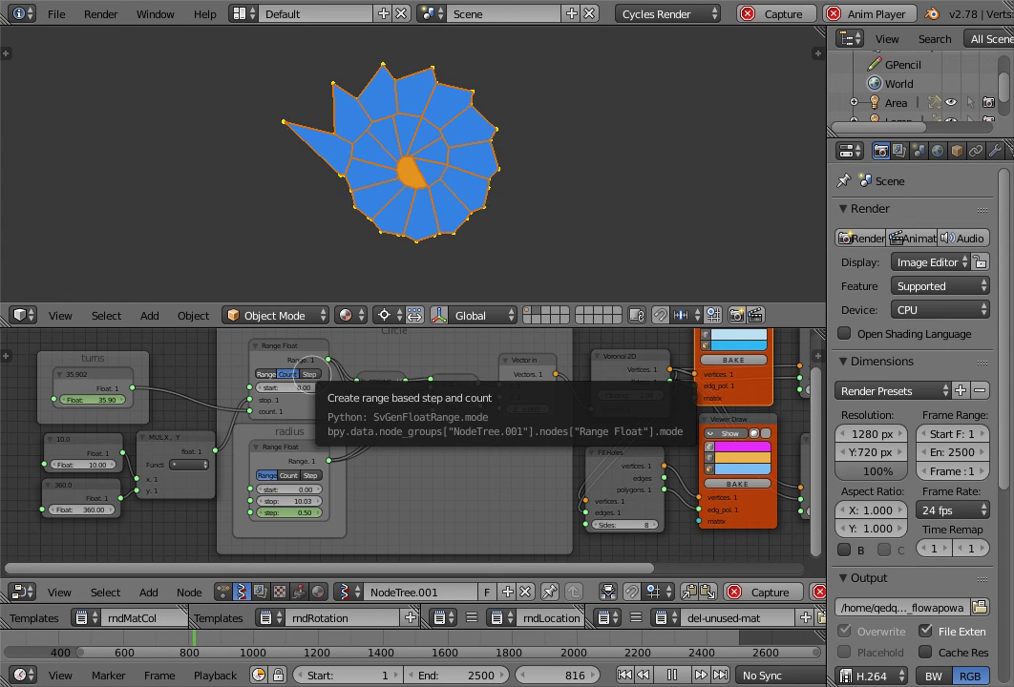
pyautogui.click(310, 374)
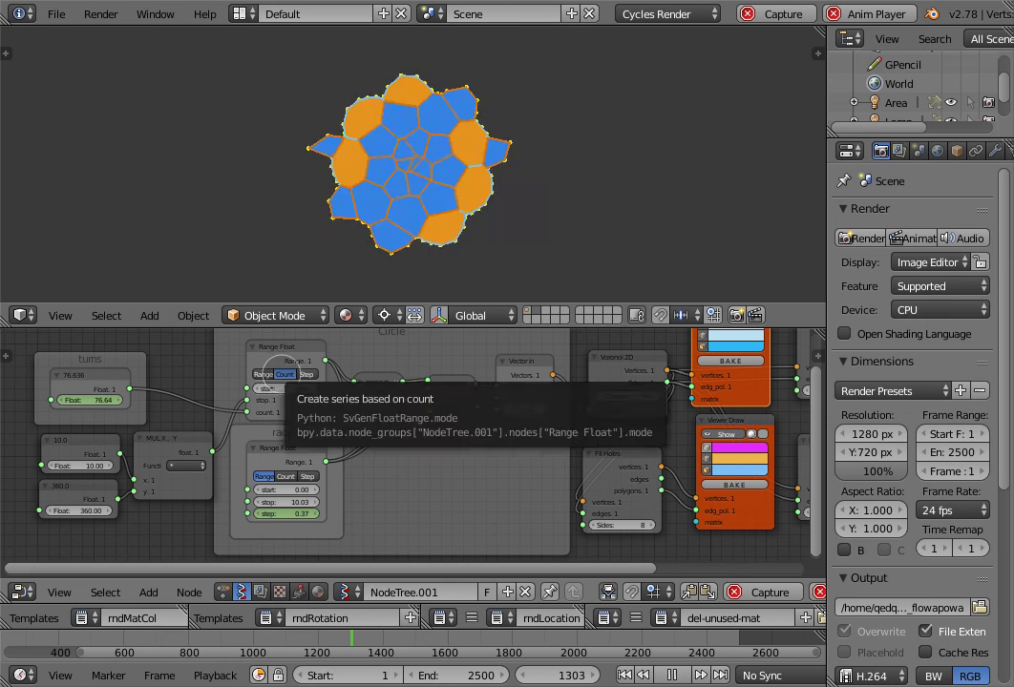
pyautogui.click(283, 374)
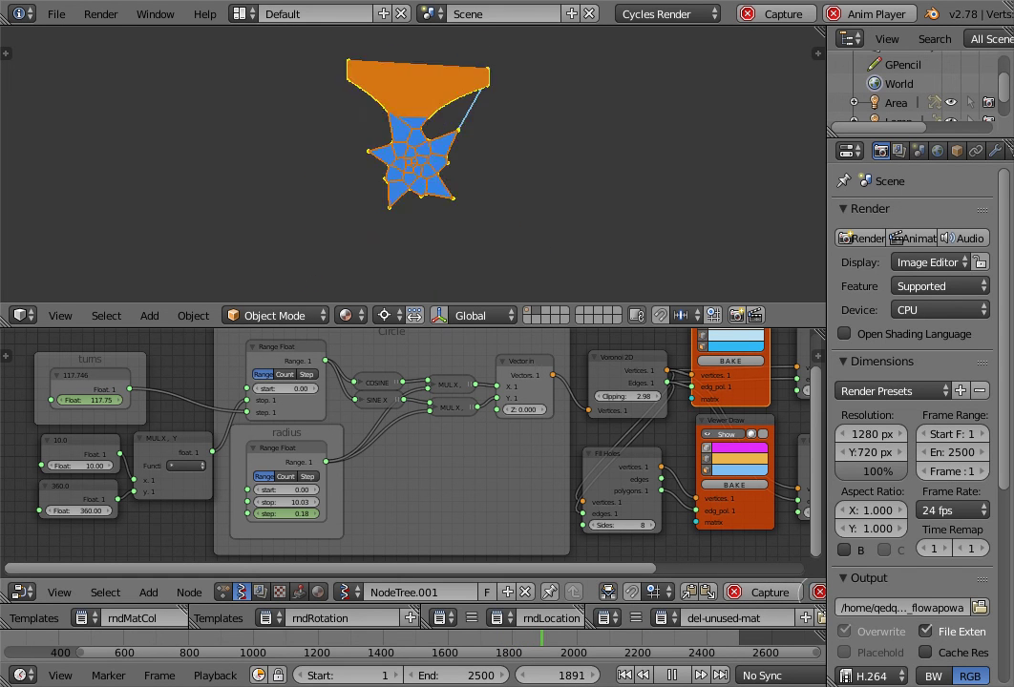
# Stop playback, settle on frame 1227, and lower the radius step to 0.30
pyautogui.hotkey('alt', 'a')
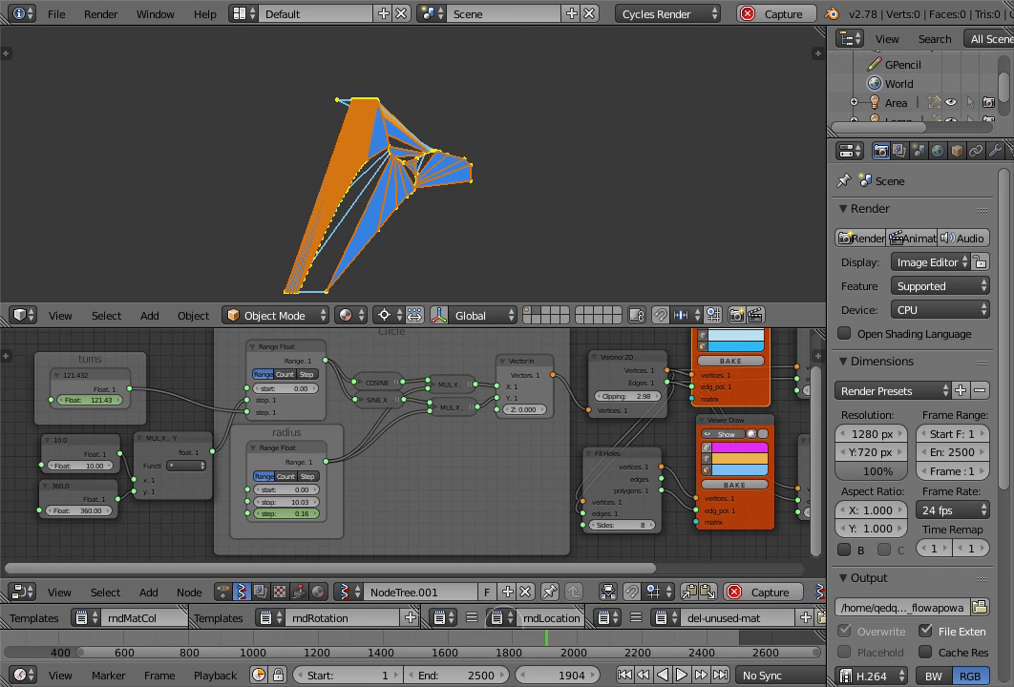
pyautogui.moveTo(542, 639)
pyautogui.mouseDown()
pyautogui.moveTo(531, 639)
pyautogui.moveTo(581, 642)
pyautogui.mouseUp()
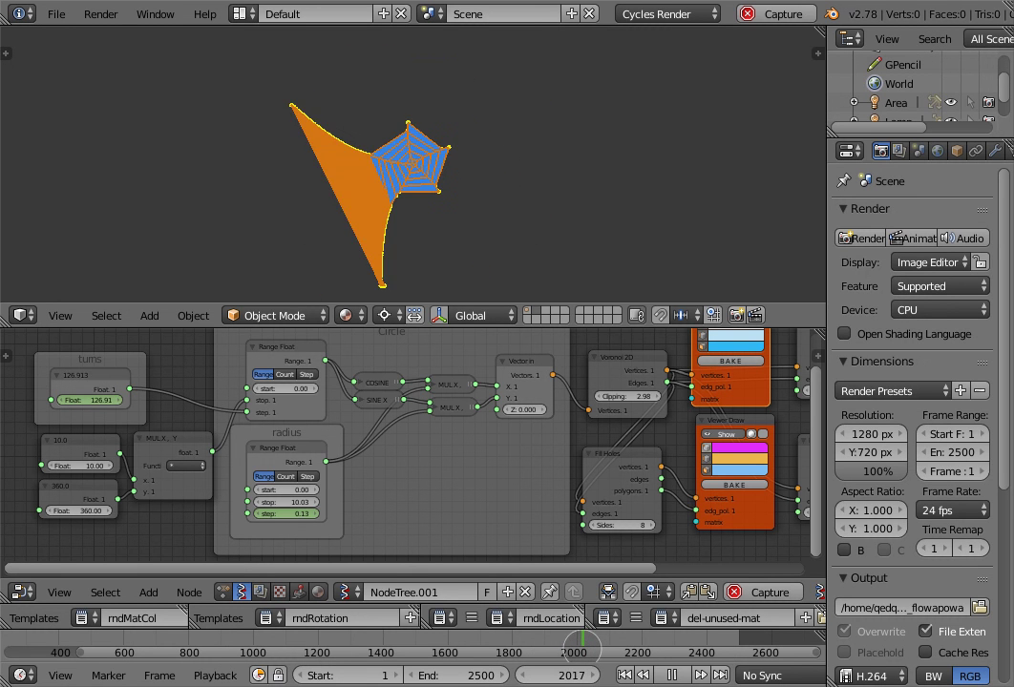
pyautogui.moveTo(582, 649)
pyautogui.mouseDown()
pyautogui.moveTo(733, 640)
pyautogui.moveTo(315, 640)
pyautogui.moveTo(391, 649)
pyautogui.moveTo(299, 649)
pyautogui.moveTo(326, 649)
pyautogui.mouseUp()
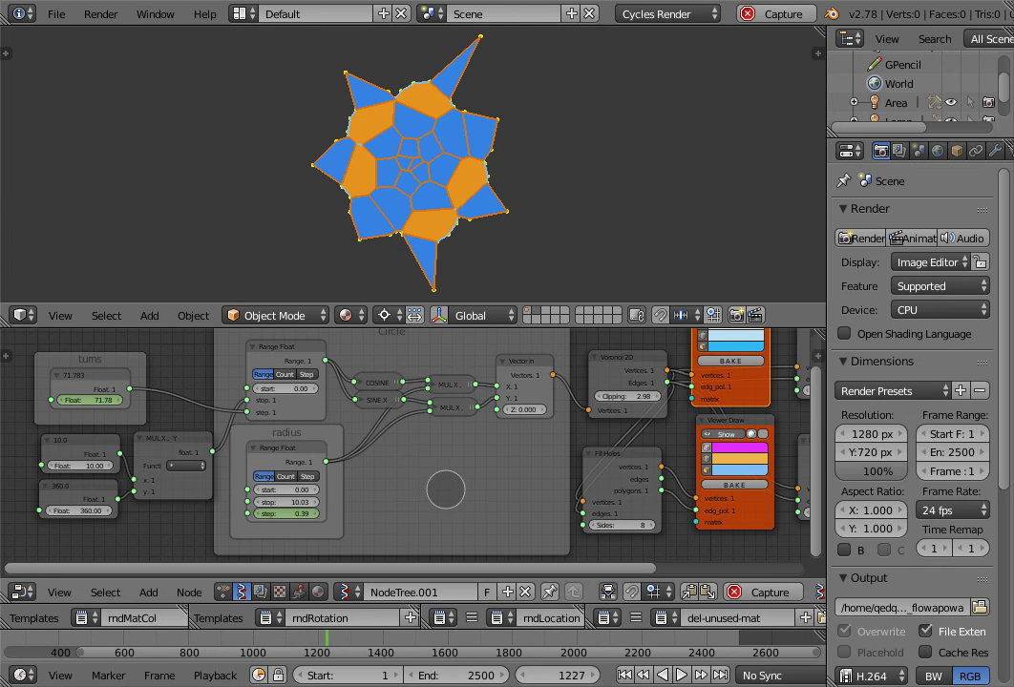
pyautogui.moveTo(275, 513)
pyautogui.mouseDown()
pyautogui.moveTo(296, 523)
pyautogui.moveTo(244, 523)
pyautogui.moveTo(285, 516)
pyautogui.mouseUp()
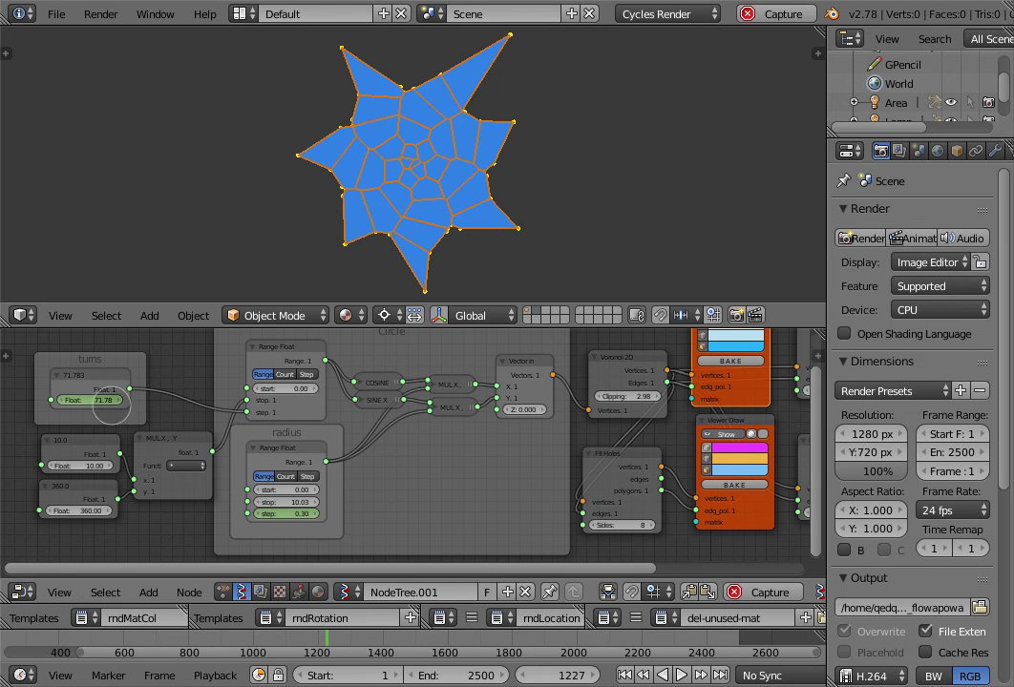
pyautogui.scroll(-1, 408, 447)
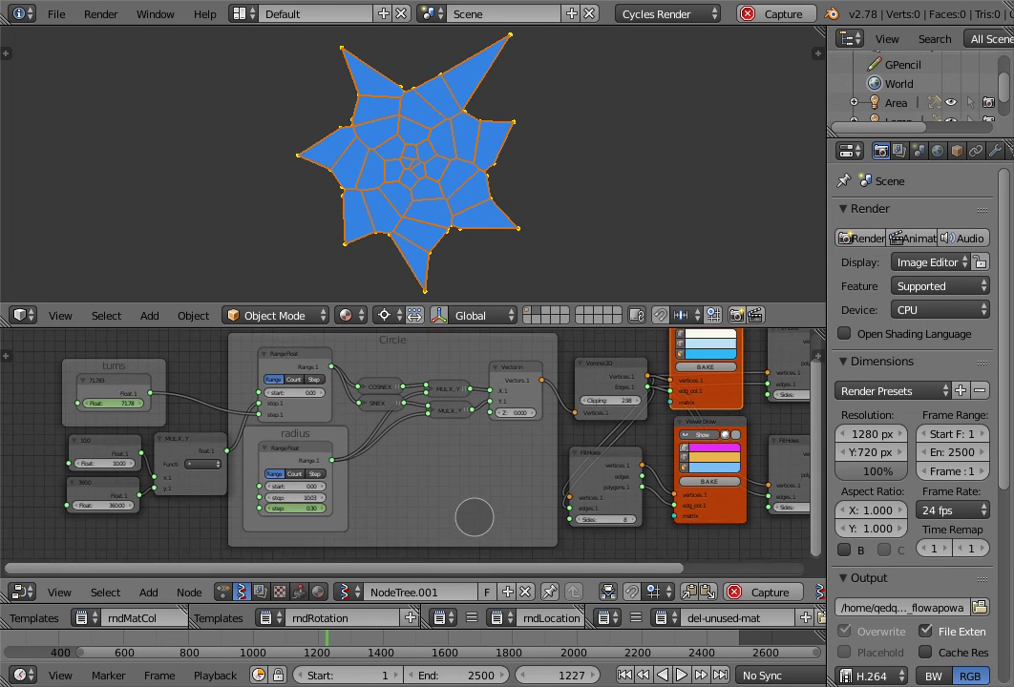